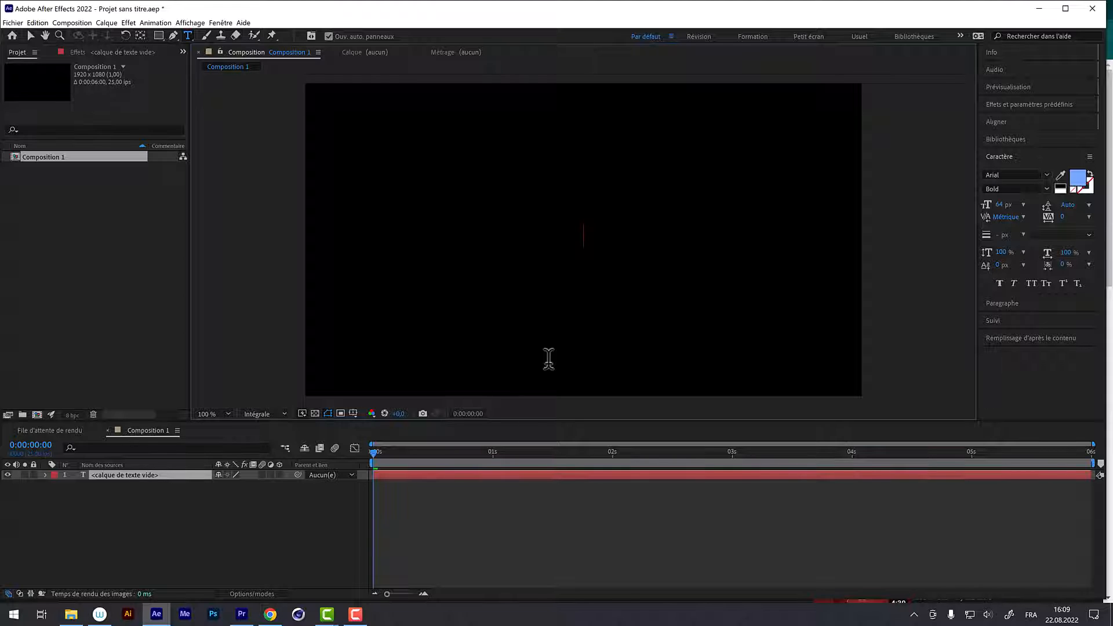
Enter the text "La Terre est bleue comme une orange" in the new text layer
text(La Te)
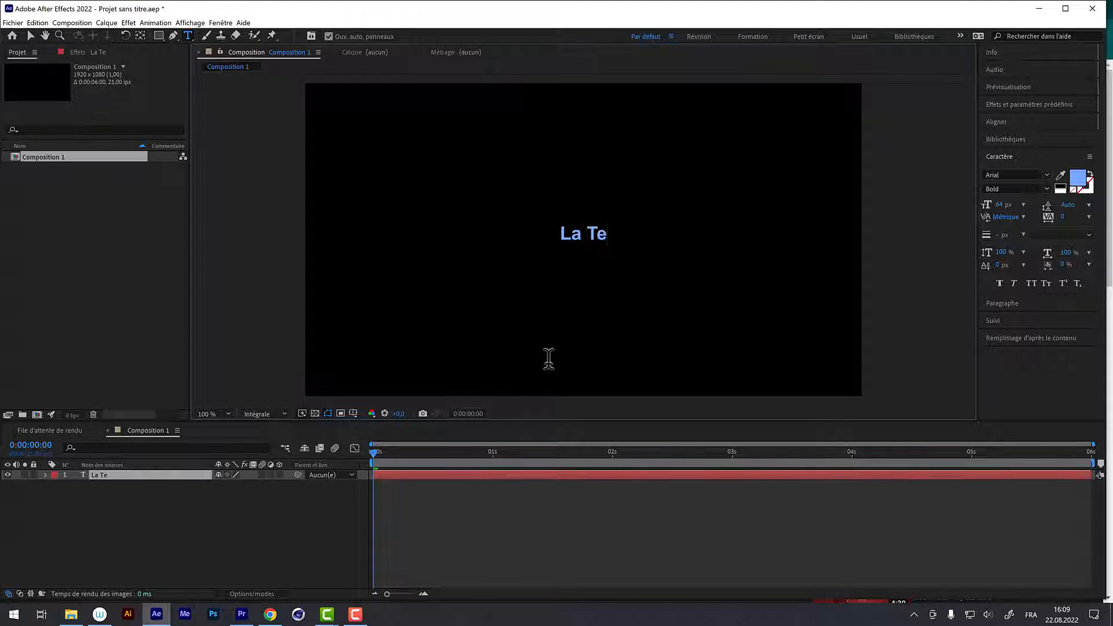
text(rre est bl)
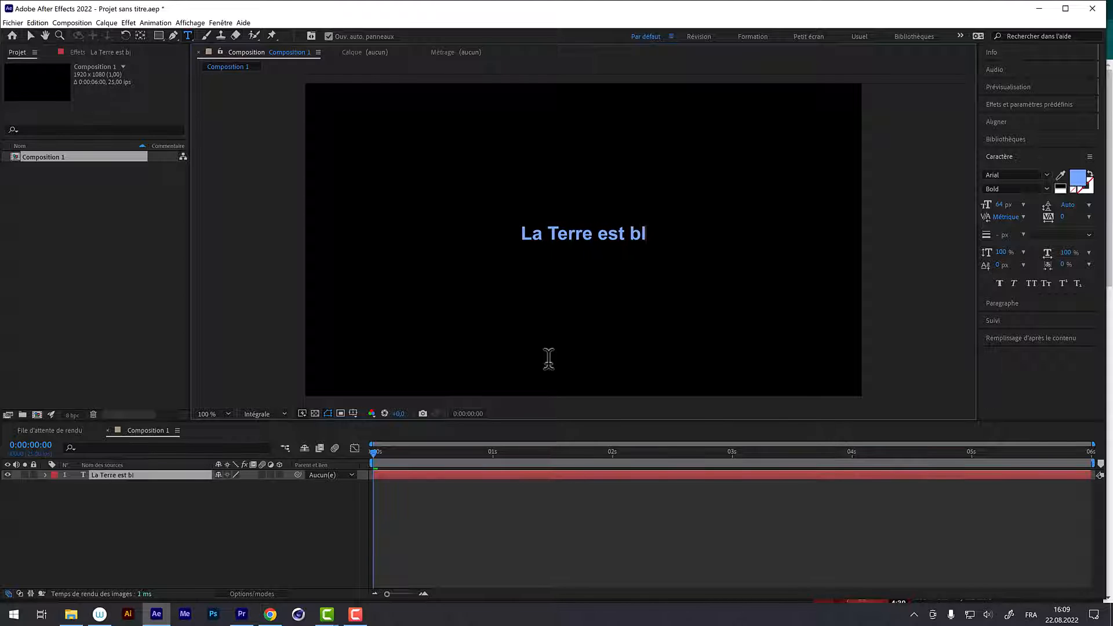
text(eue comm)
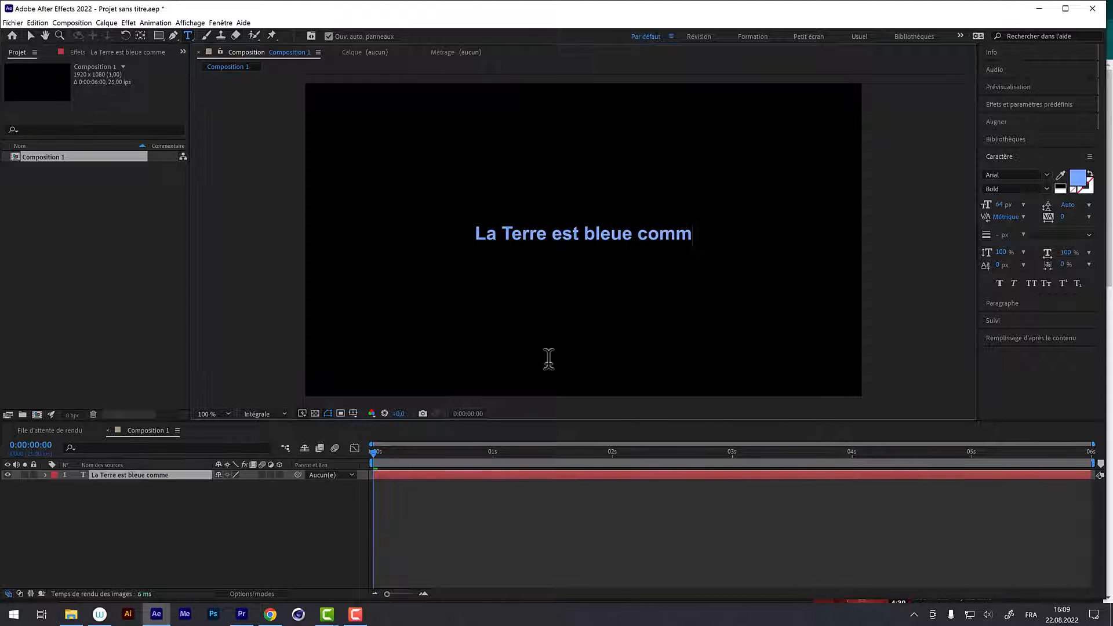
text(e une orna)
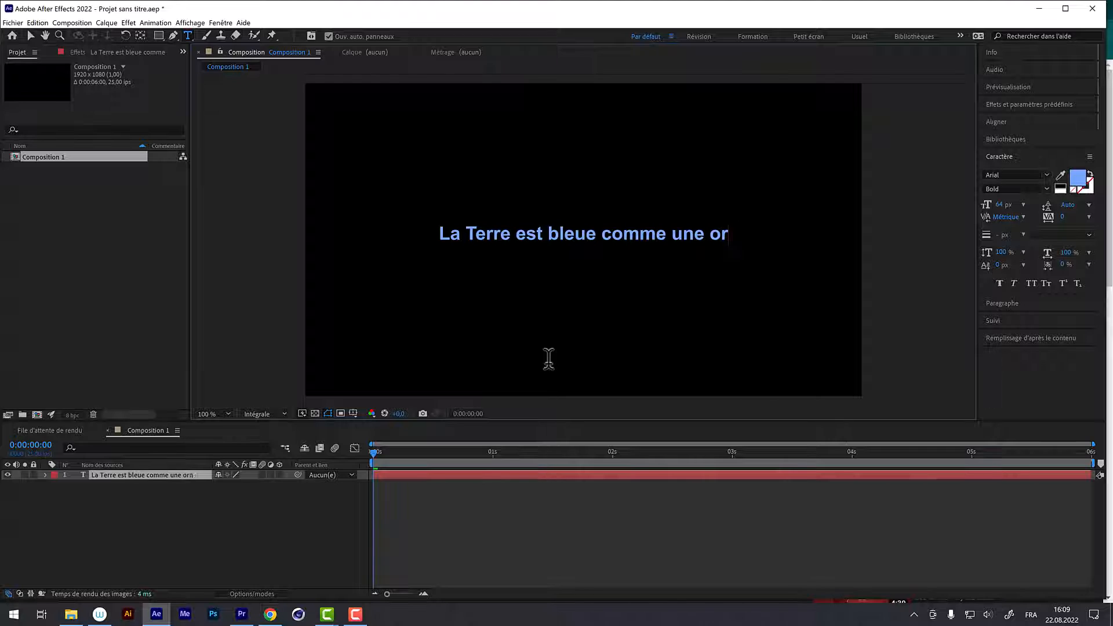
key(BackSpace)
key(BackSpace)
text(ange)
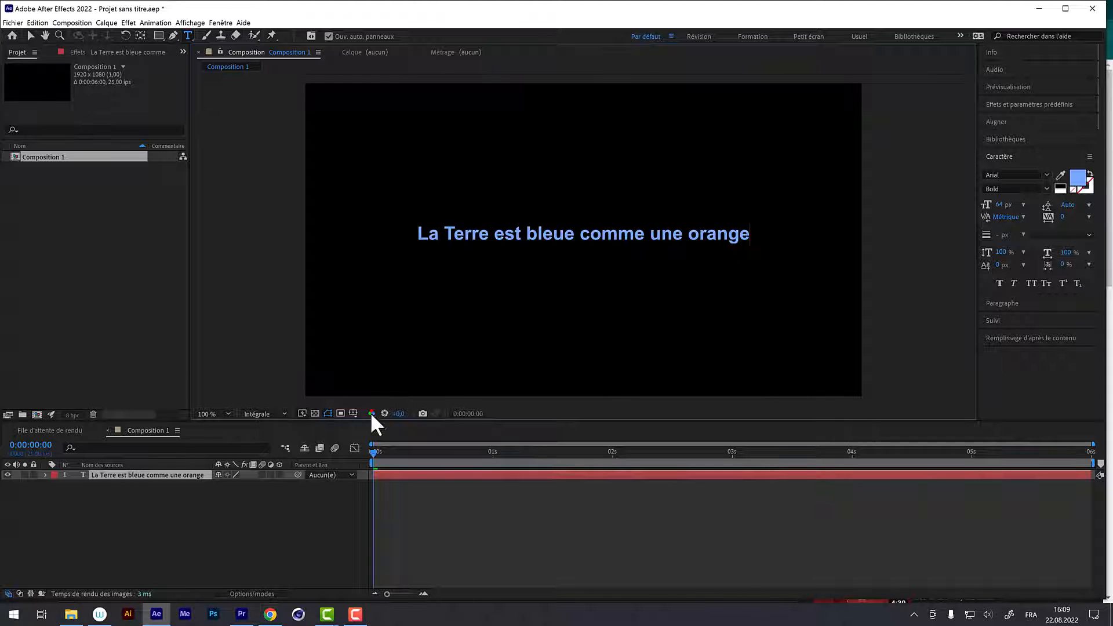
Align the text layer to the vertical centre of the composition
click(1002, 121)
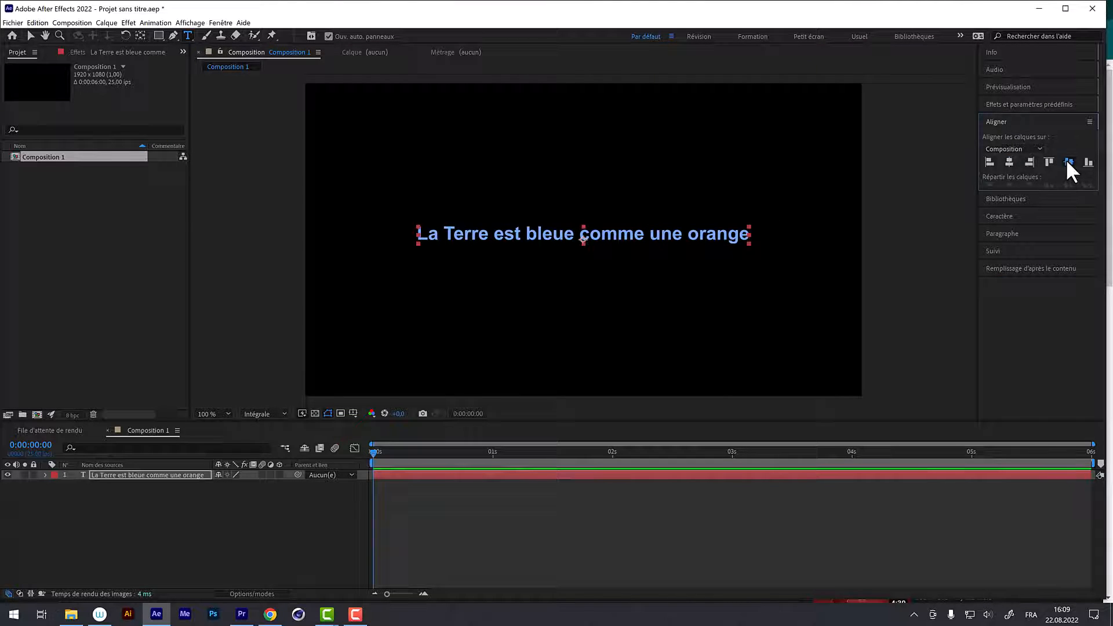
click(1067, 161)
click(1001, 121)
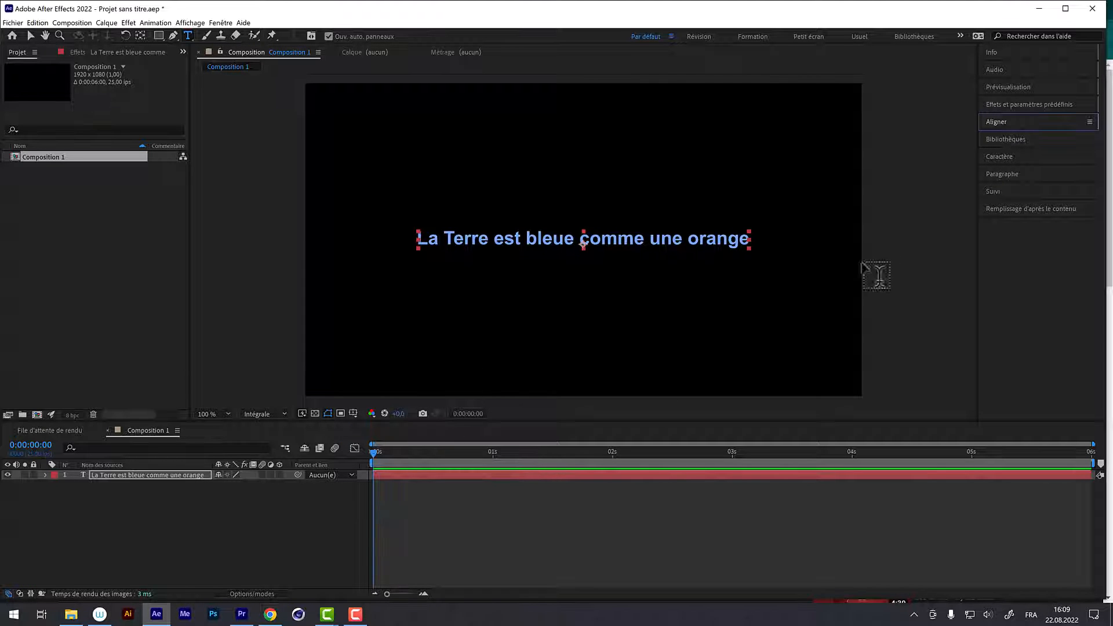
Review the character and paragraph formatting options available for the text
click(1009, 158)
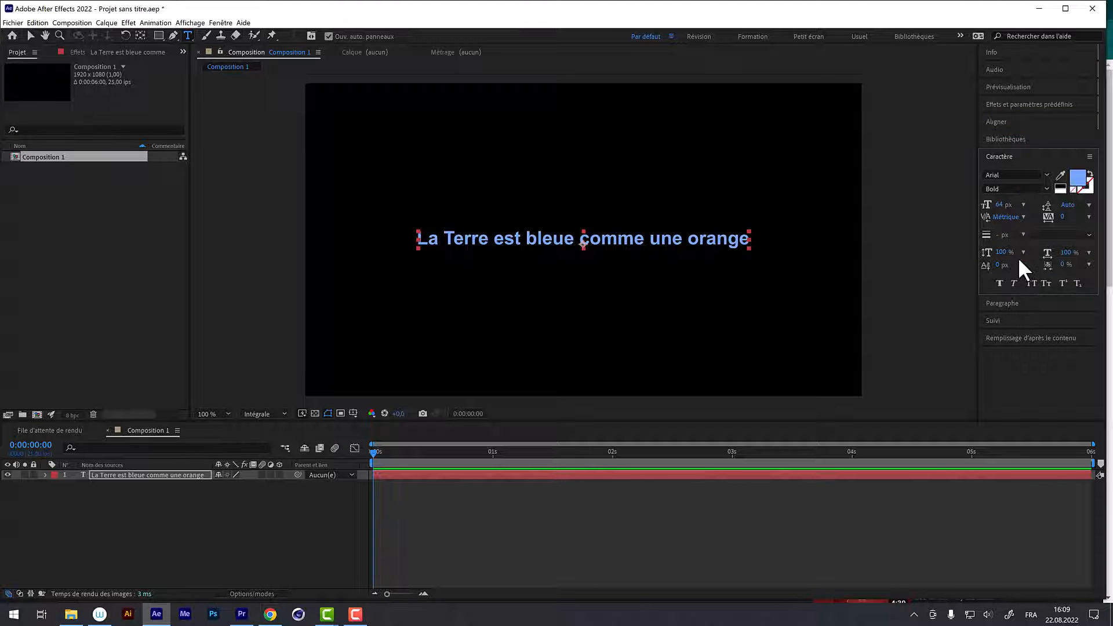
click(1005, 158)
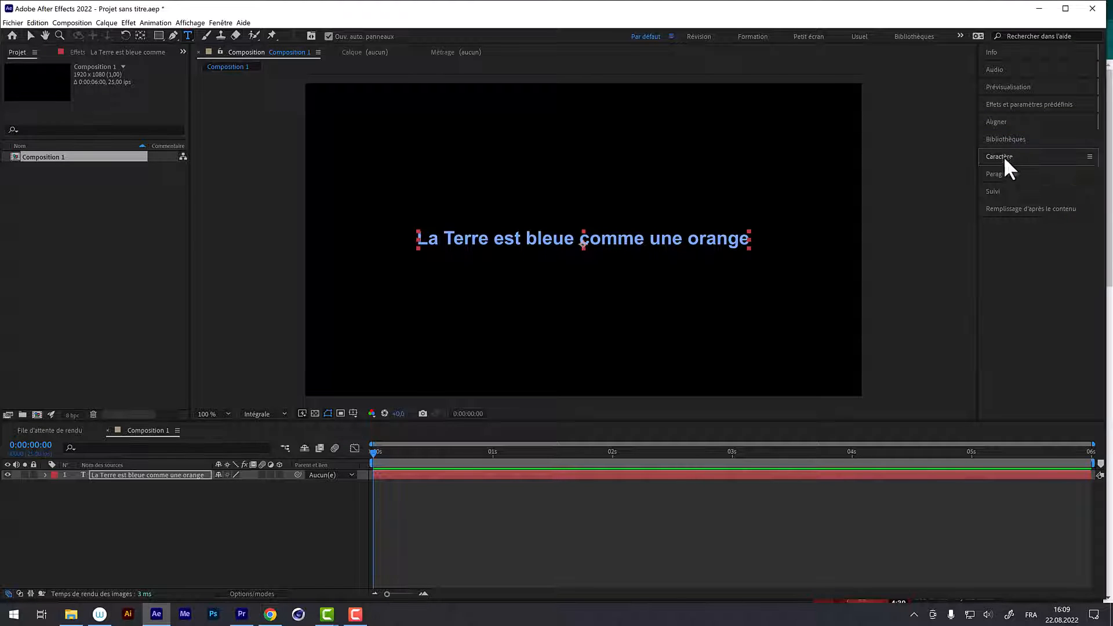
click(1008, 175)
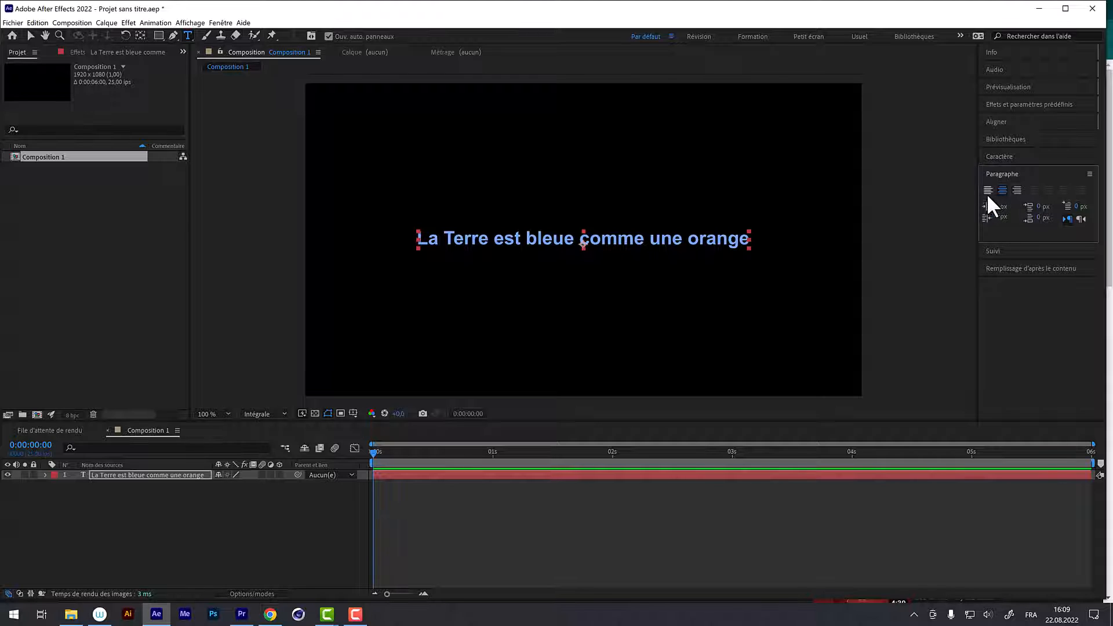
click(1000, 156)
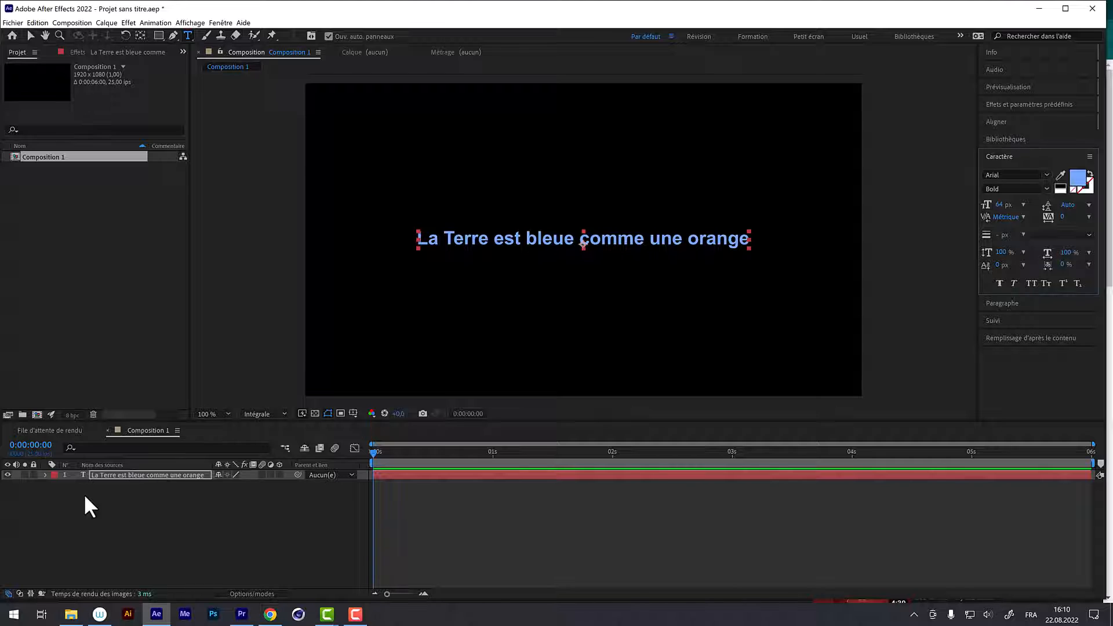
Show the text layer's transform properties, try rotating the text around its central anchor point, and undo the rotation
click(45, 475)
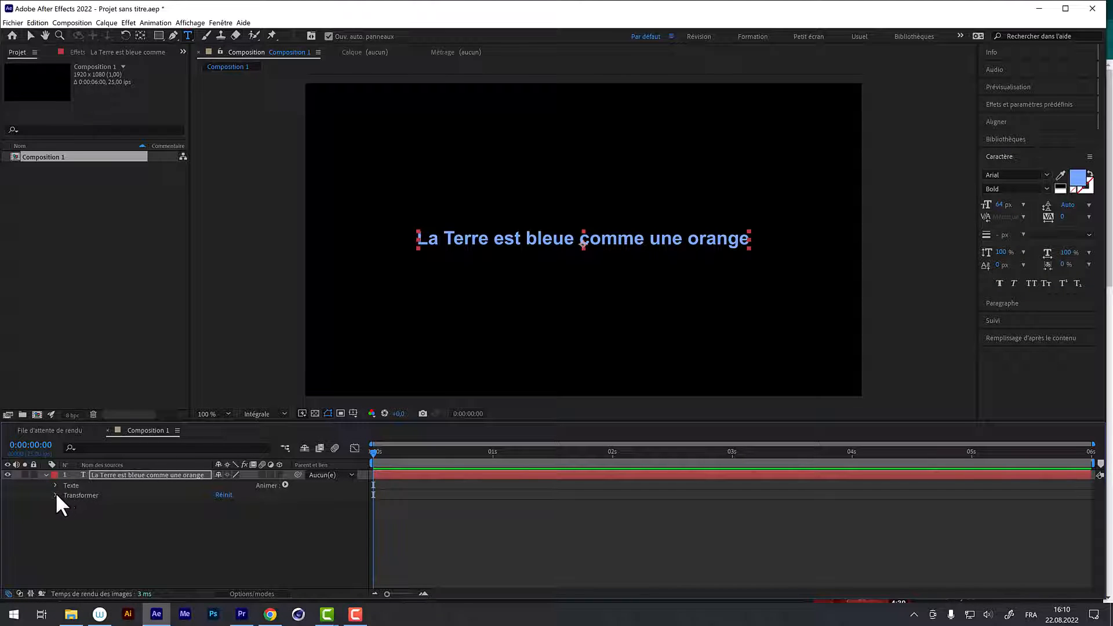
click(55, 496)
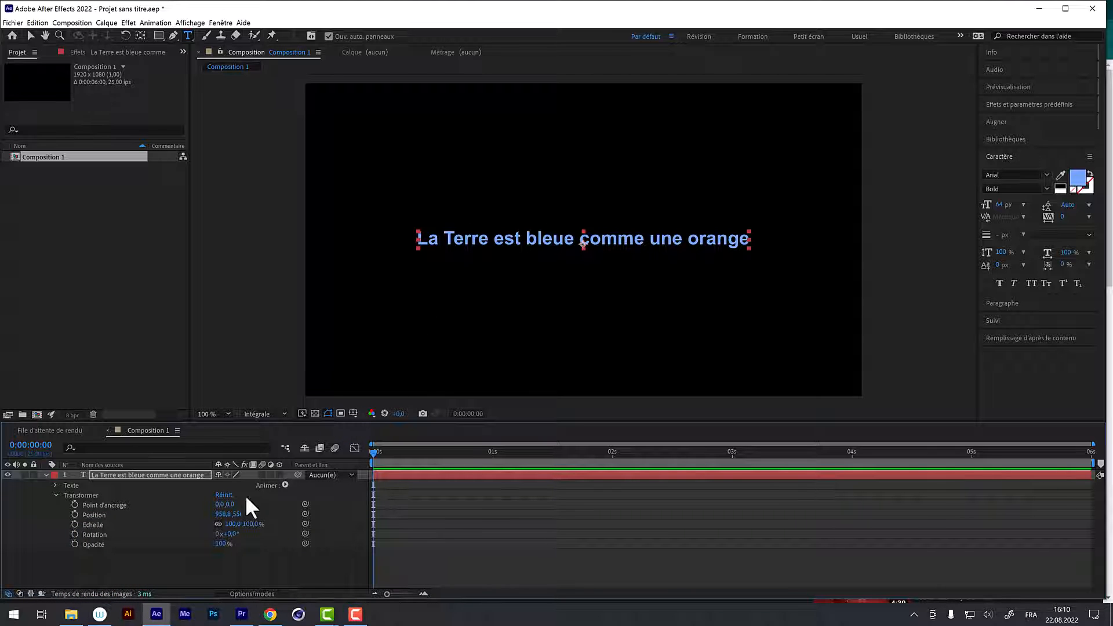
mouse_move(232, 534)
mouse_down()
mouse_move(267, 535)
mouse_move(248, 537)
mouse_up()
key(ctrl+z)
Try rotating the text around an anchor point moved to 578, 0, and undo both changes
drag(223, 505, 565, 507)
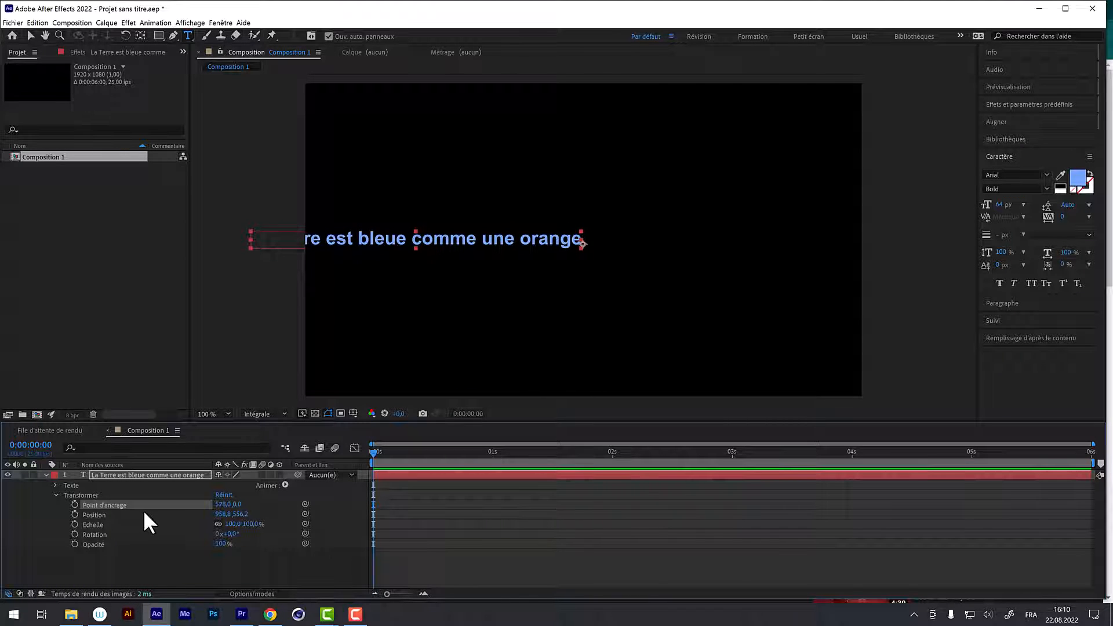
drag(220, 534, 257, 530)
key(ctrl+z)
key(ctrl+z)
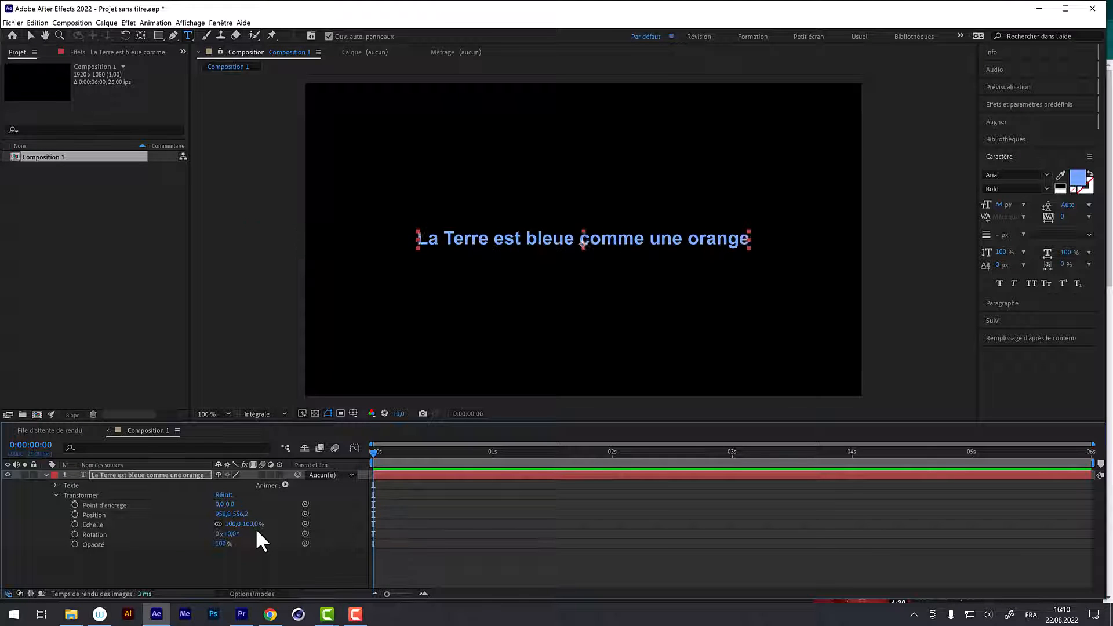
Undo the vertical alignment and centre the text layer vertically in the composition again
key(ctrl+z)
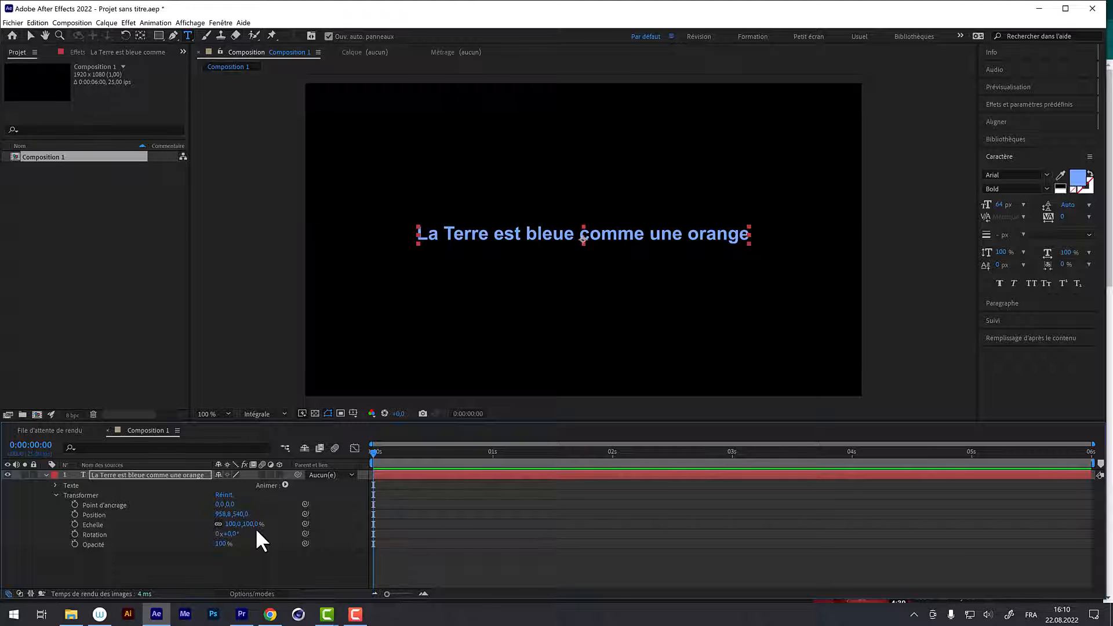
click(1009, 121)
click(1069, 162)
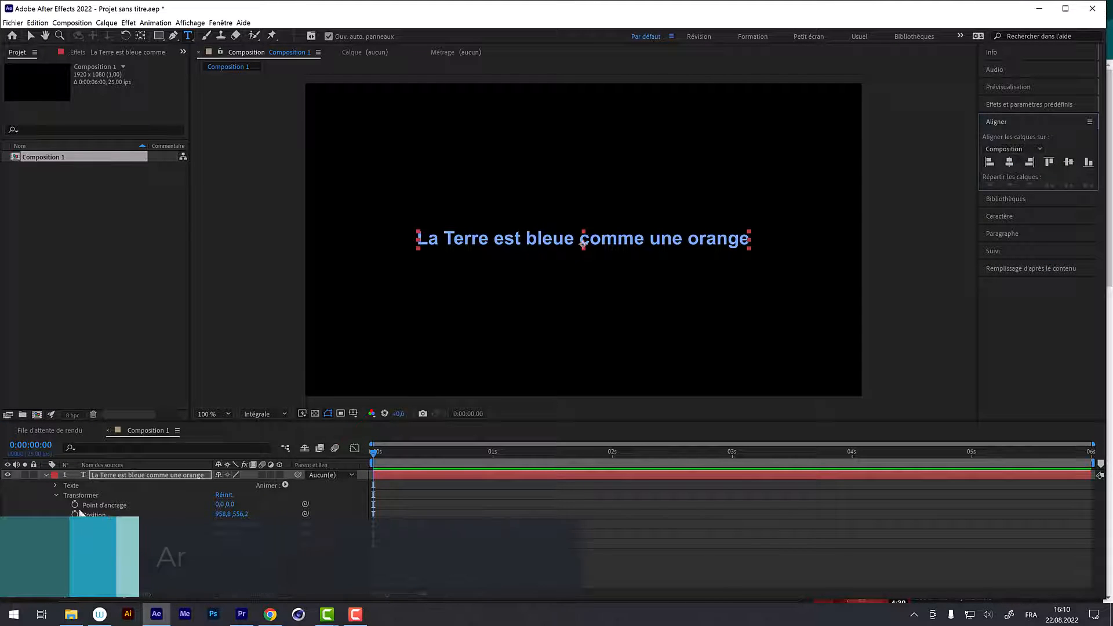
Keyframe the text layer's source text at the start, and replace "bleue" with "verte" at 2 seconds
click(56, 494)
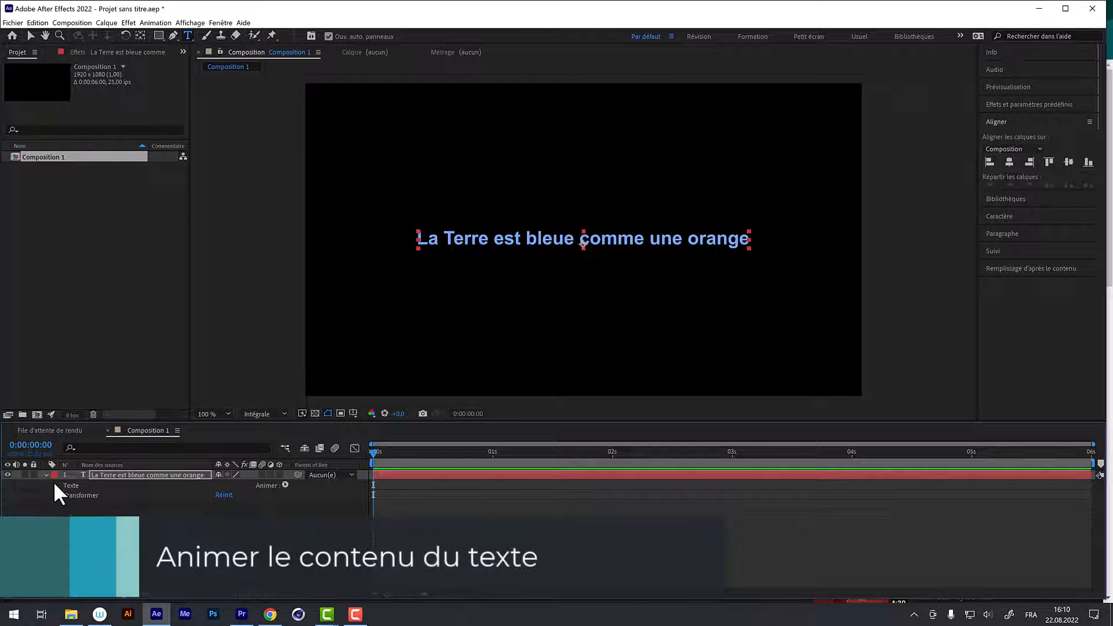
click(55, 485)
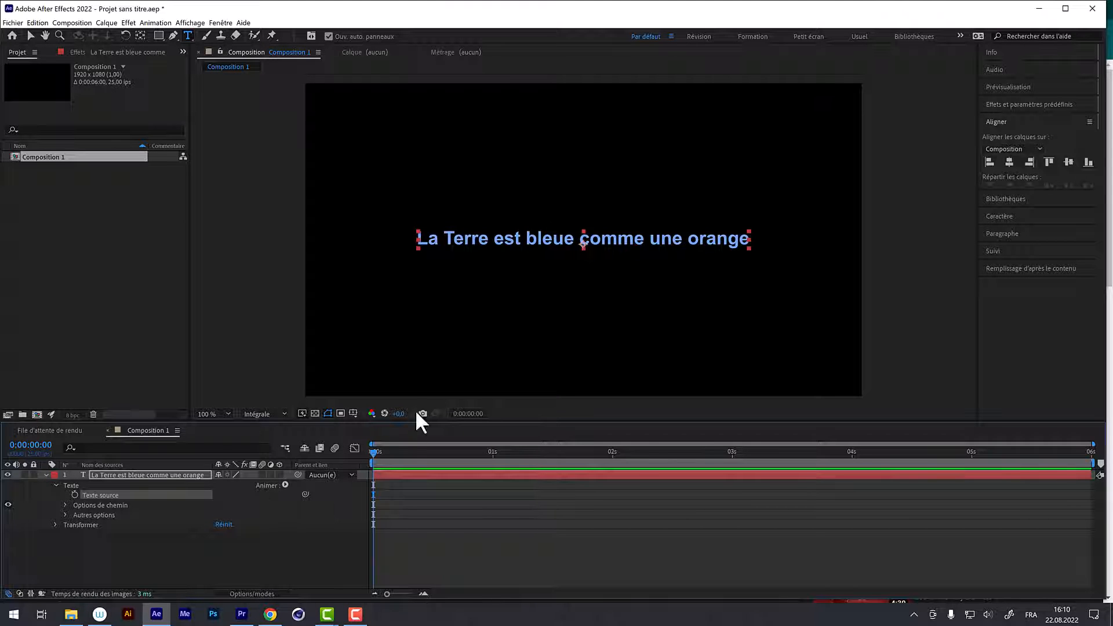
click(75, 495)
drag(471, 452, 612, 451)
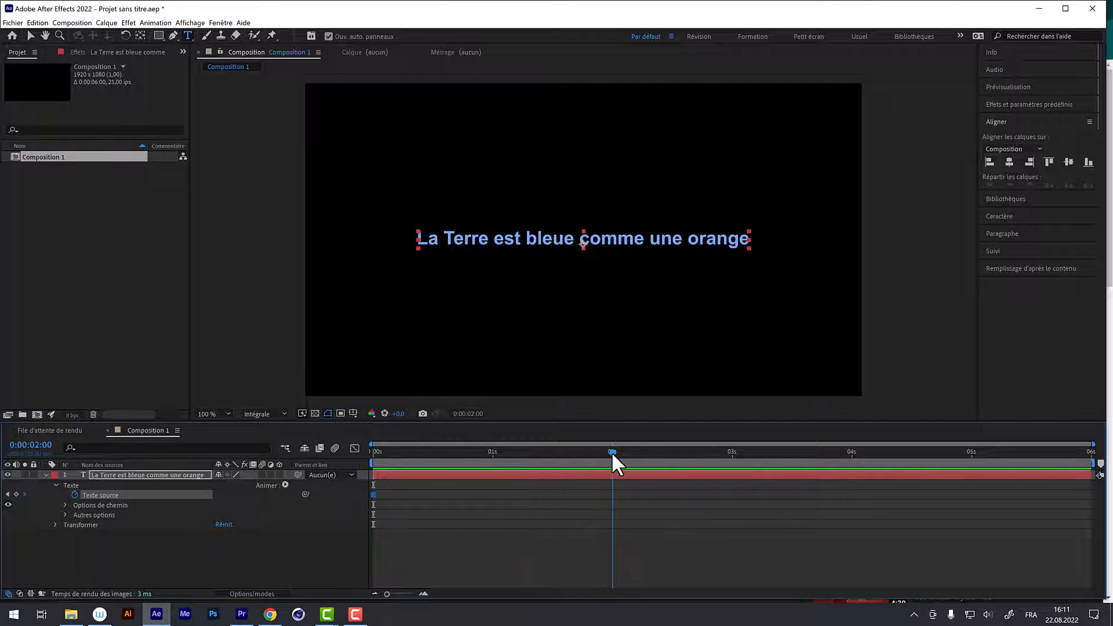
double_click(547, 237)
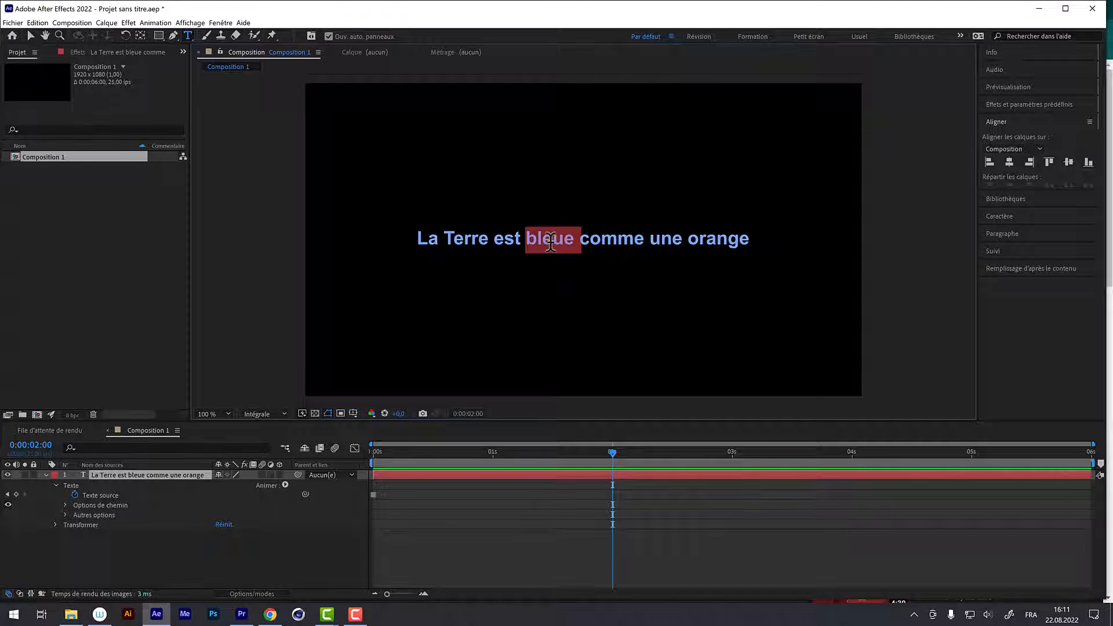
text(verte)
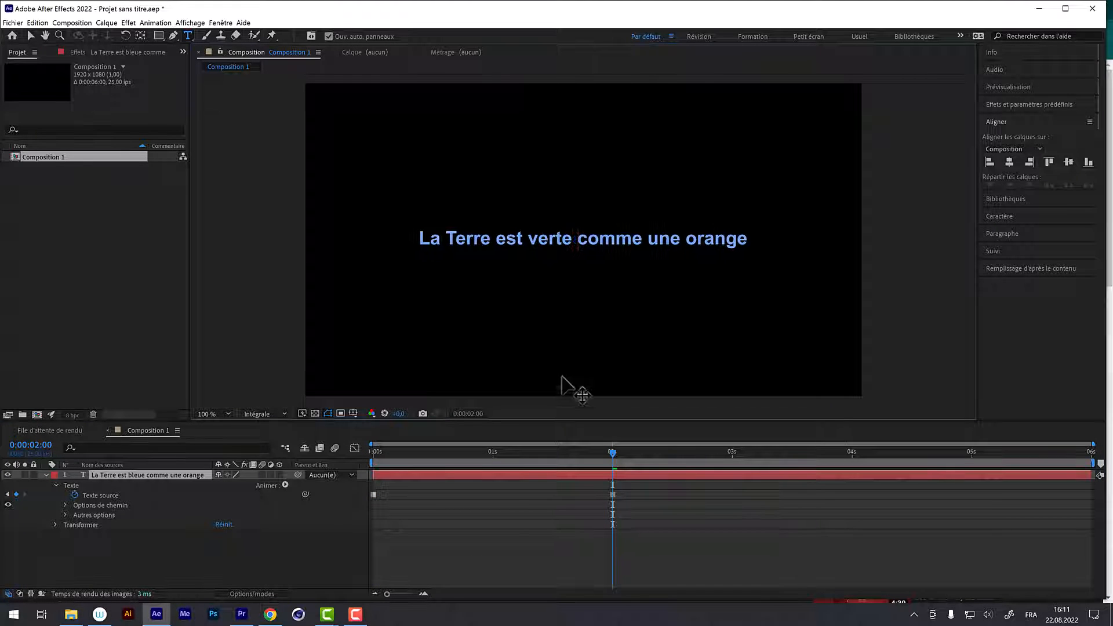
Scrub the timeline to check the wording change, return to the start, and remove the source text keyframes
drag(572, 452, 665, 452)
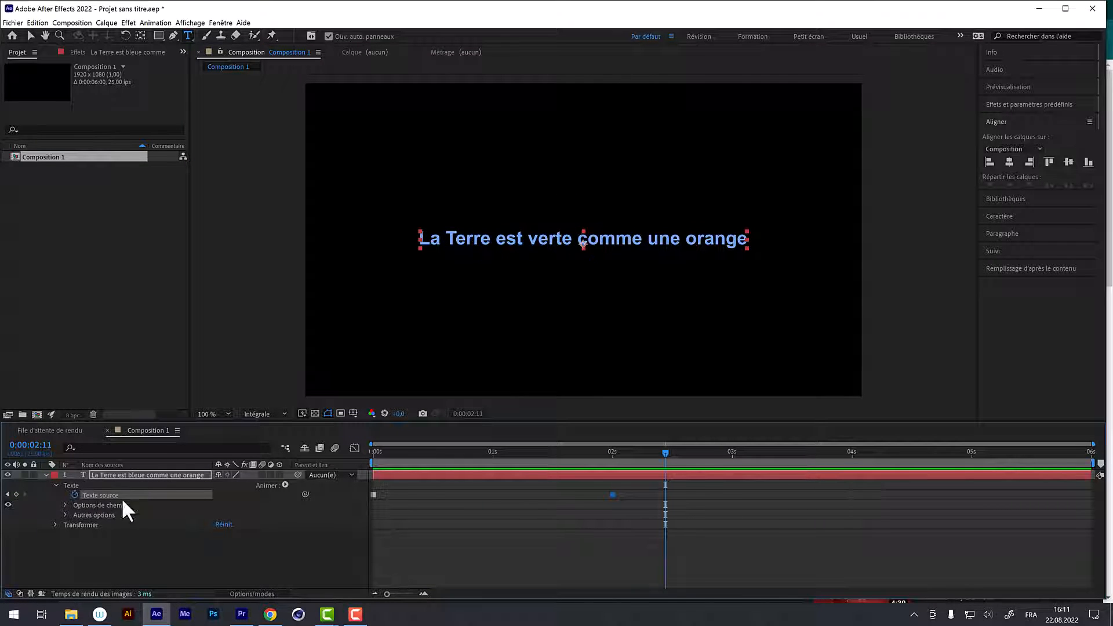
drag(389, 449, 361, 461)
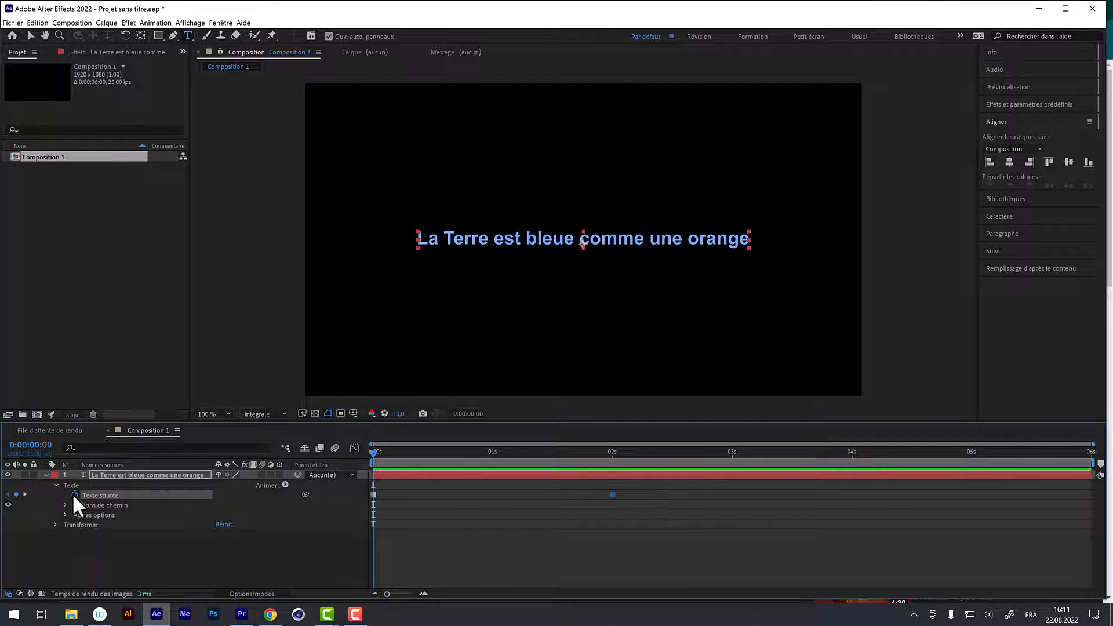
drag(376, 462, 217, 481)
Draw an open wavy six-point mask path across the frame on the text layer with the Pen tool
click(99, 475)
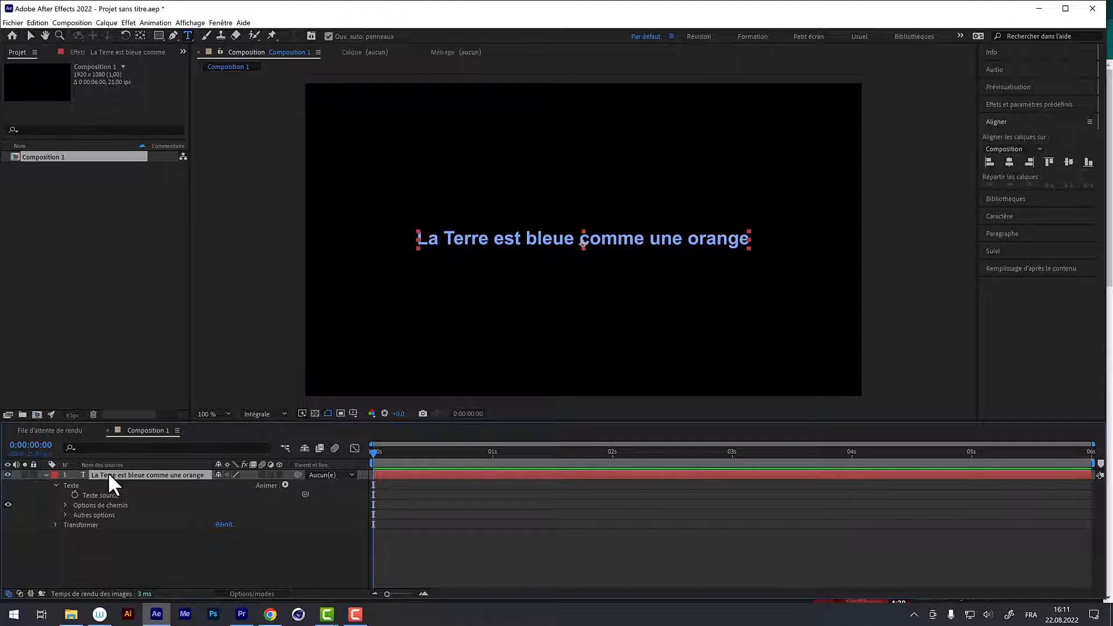
click(173, 35)
drag(326, 136, 352, 172)
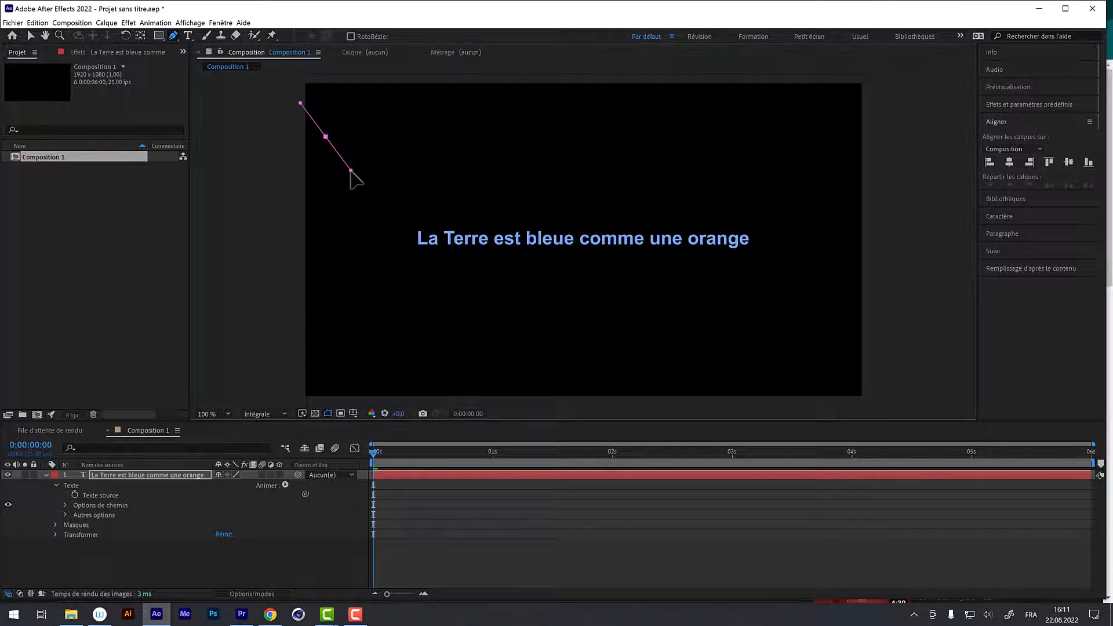
drag(388, 291, 425, 305)
drag(528, 175, 567, 165)
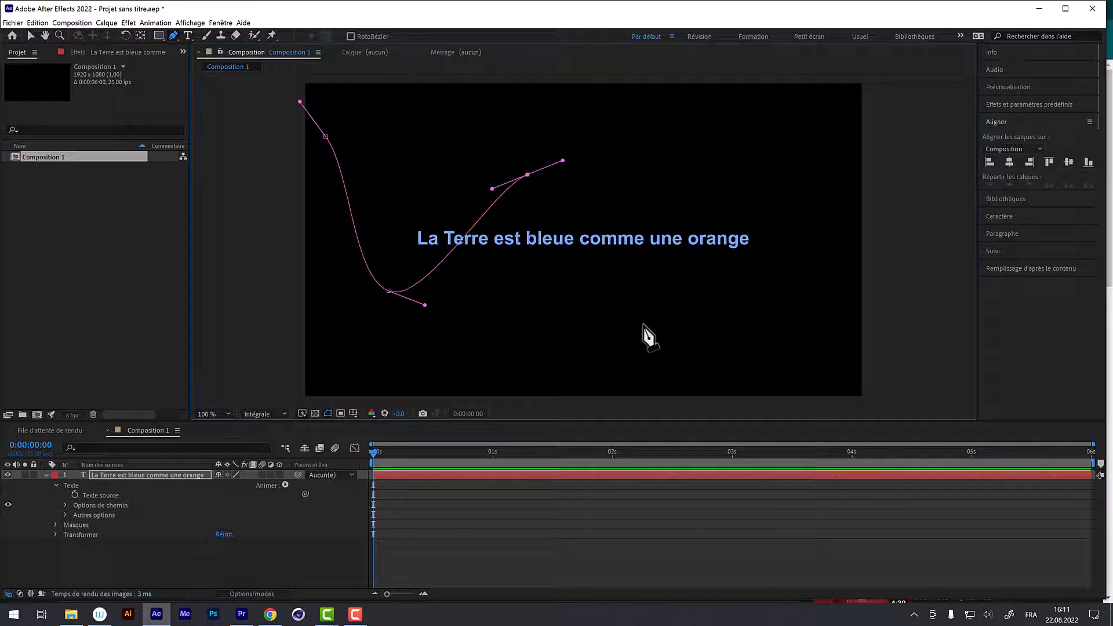
drag(643, 324, 687, 329)
click(790, 220)
drag(809, 234, 834, 241)
drag(912, 344, 929, 352)
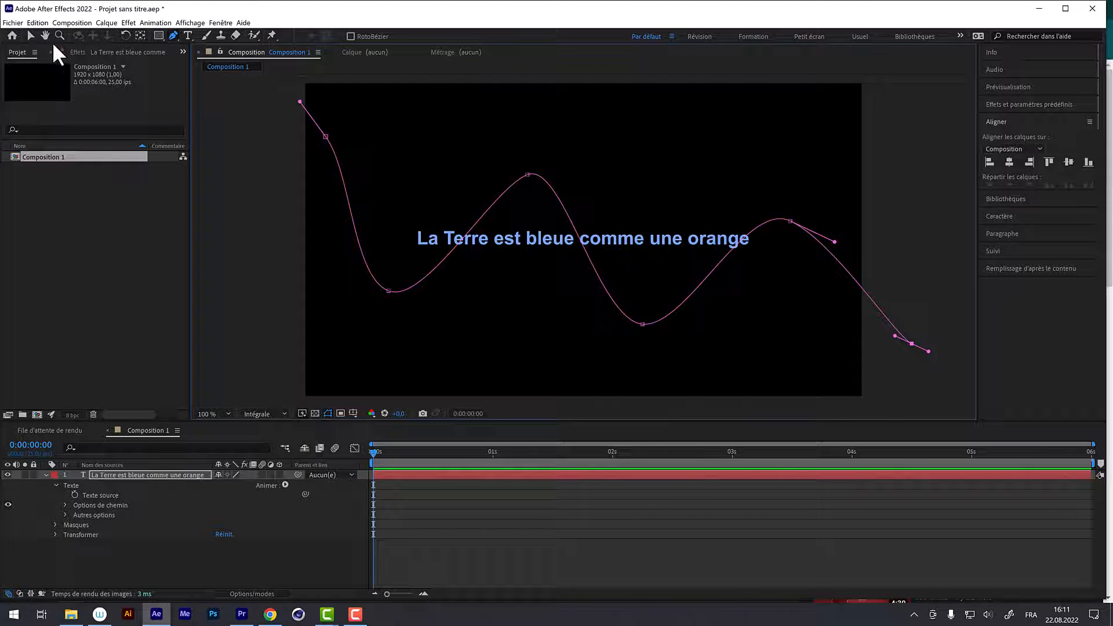
click(29, 35)
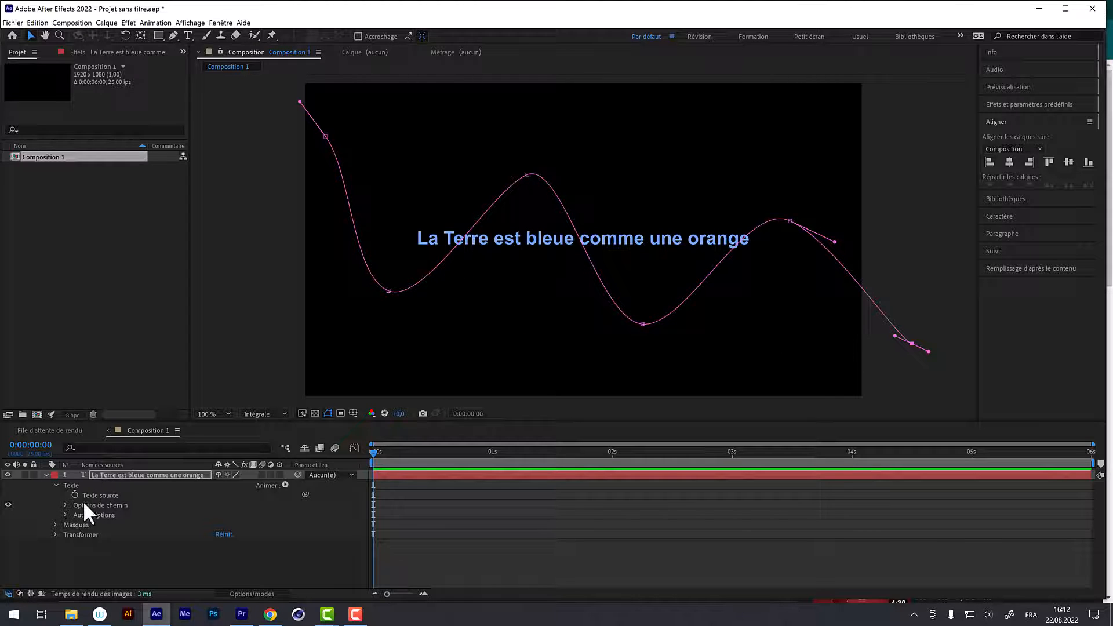
Delete the wavy mask from the text layer
click(55, 525)
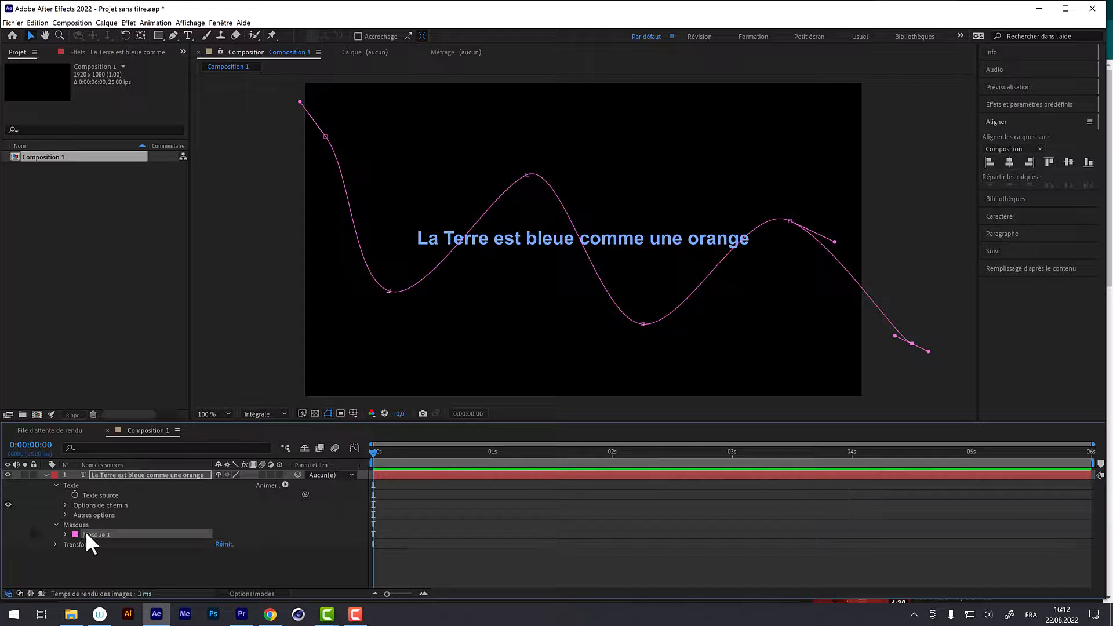
key(Delete)
key(Delete)
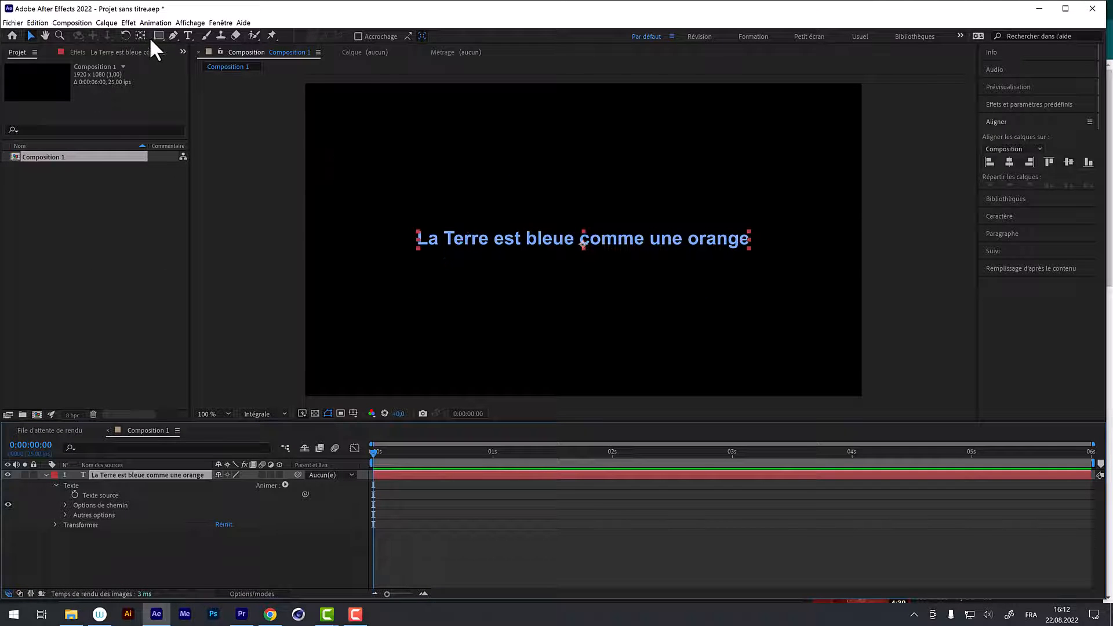
Try a closed, curved Pen tool mask around the middle of the text, and delete it
click(173, 34)
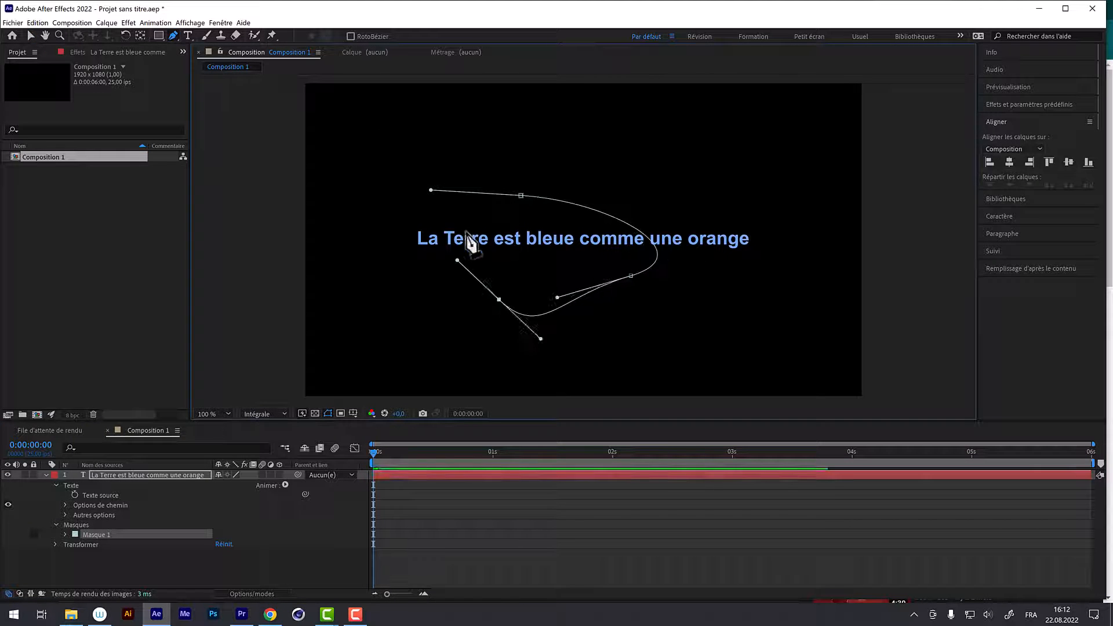
click(522, 196)
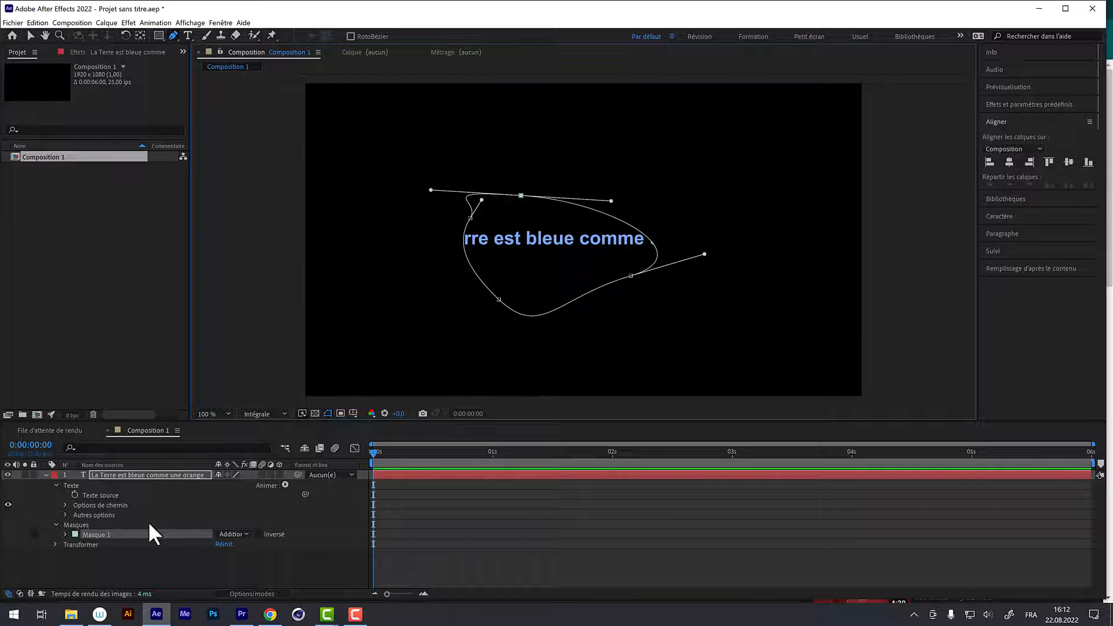
click(100, 532)
key(Delete)
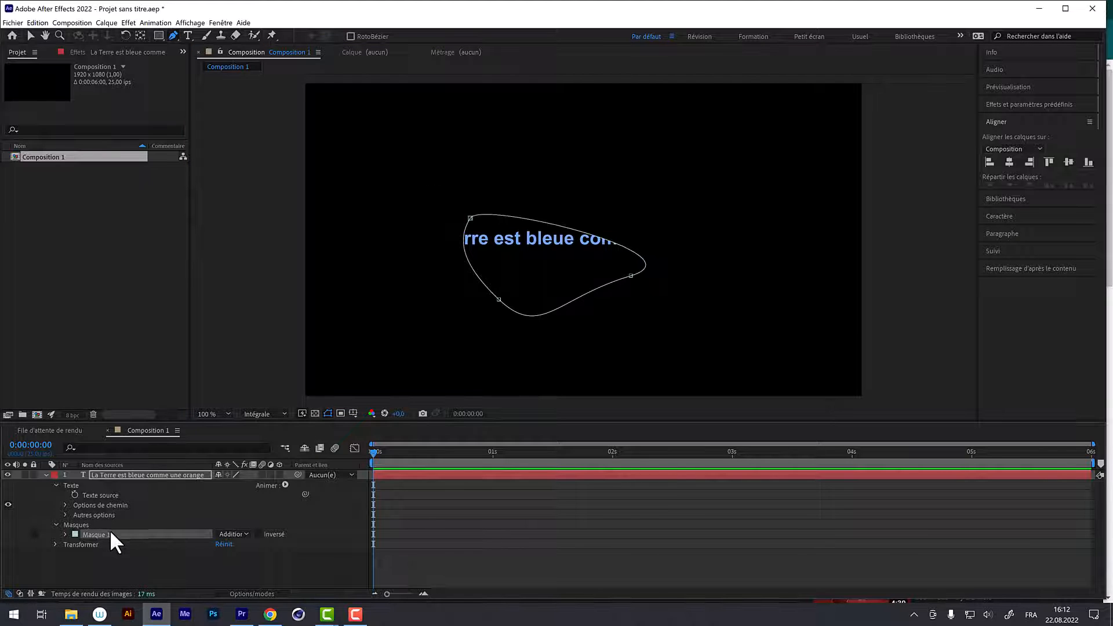
key(Delete)
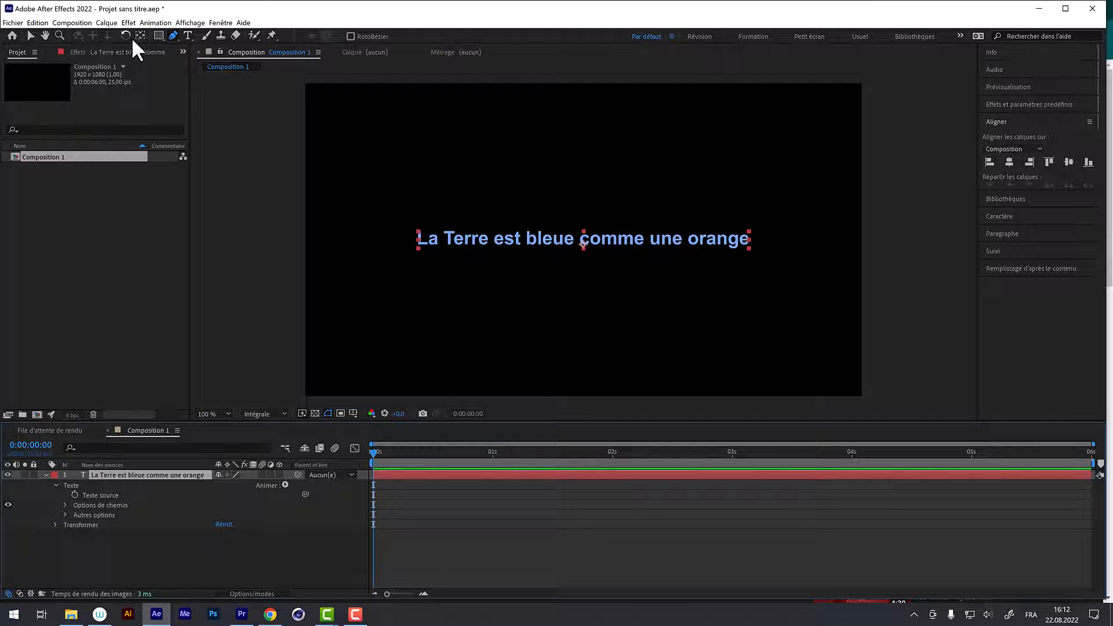
Draw an open, wavy six-point mask path on the text layer with the Pen tool, ending beyond the frame's right edge
click(172, 30)
drag(328, 143, 375, 154)
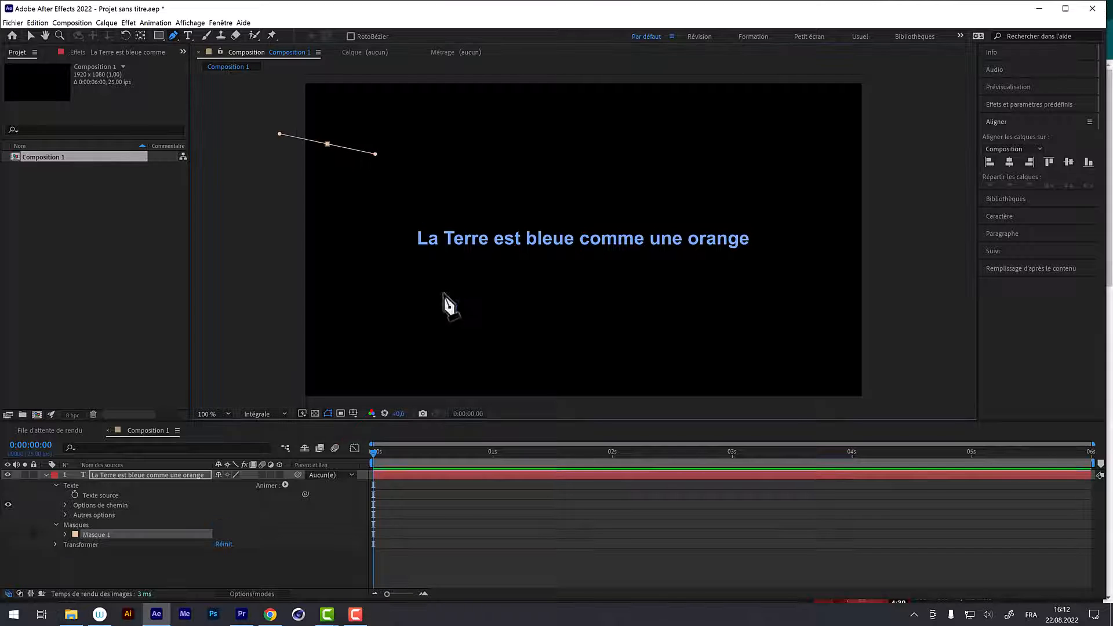
drag(453, 312, 508, 331)
drag(611, 200, 644, 183)
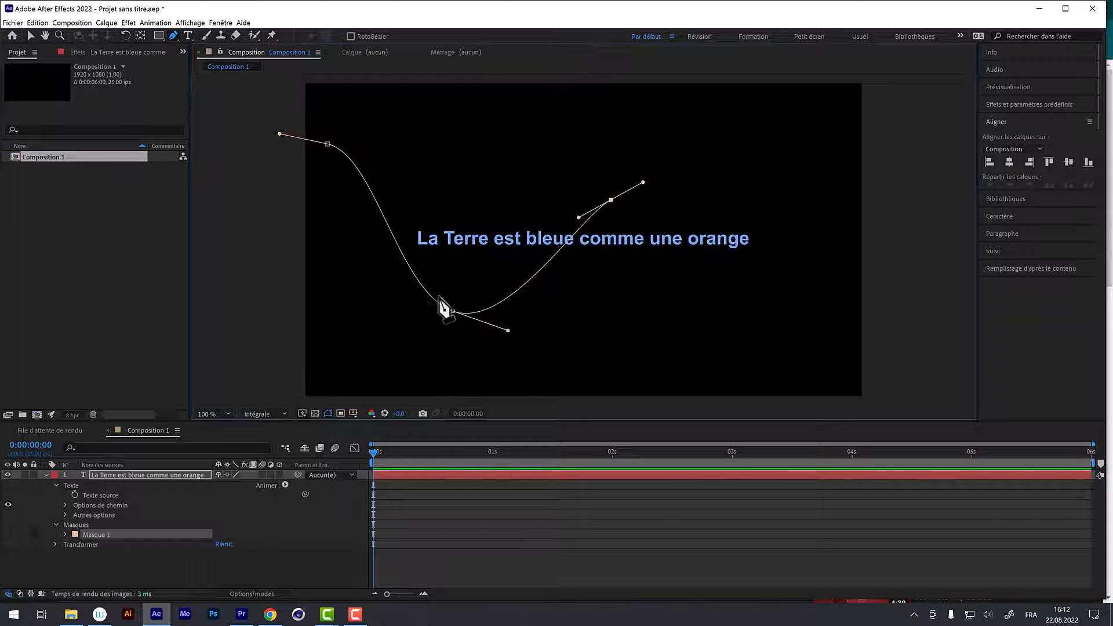
drag(768, 325, 823, 326)
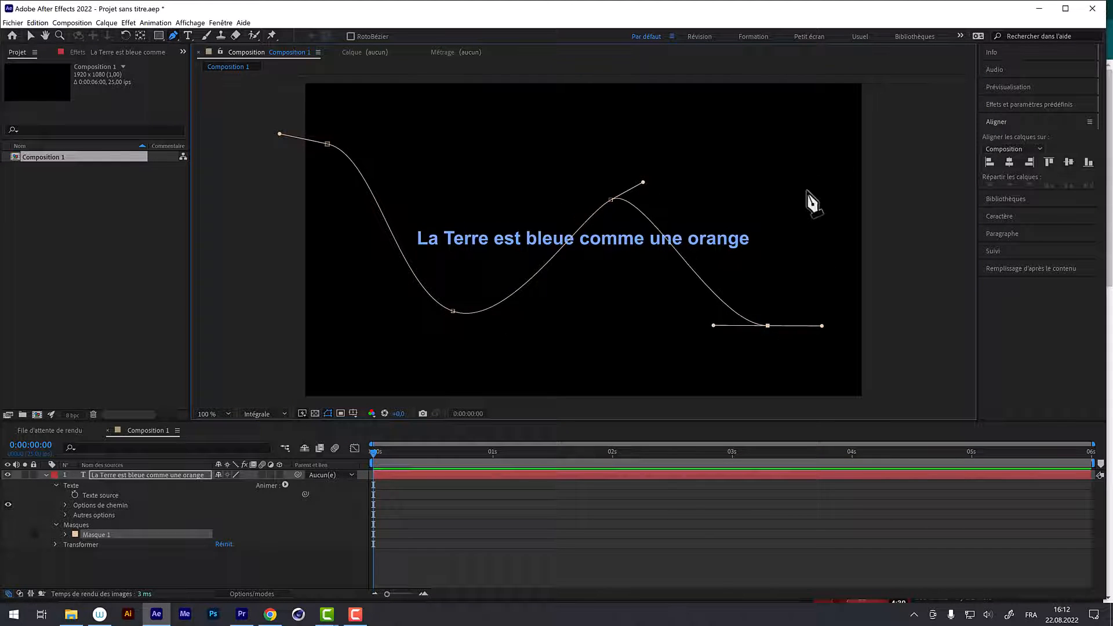
drag(823, 140, 844, 118)
drag(912, 198, 939, 214)
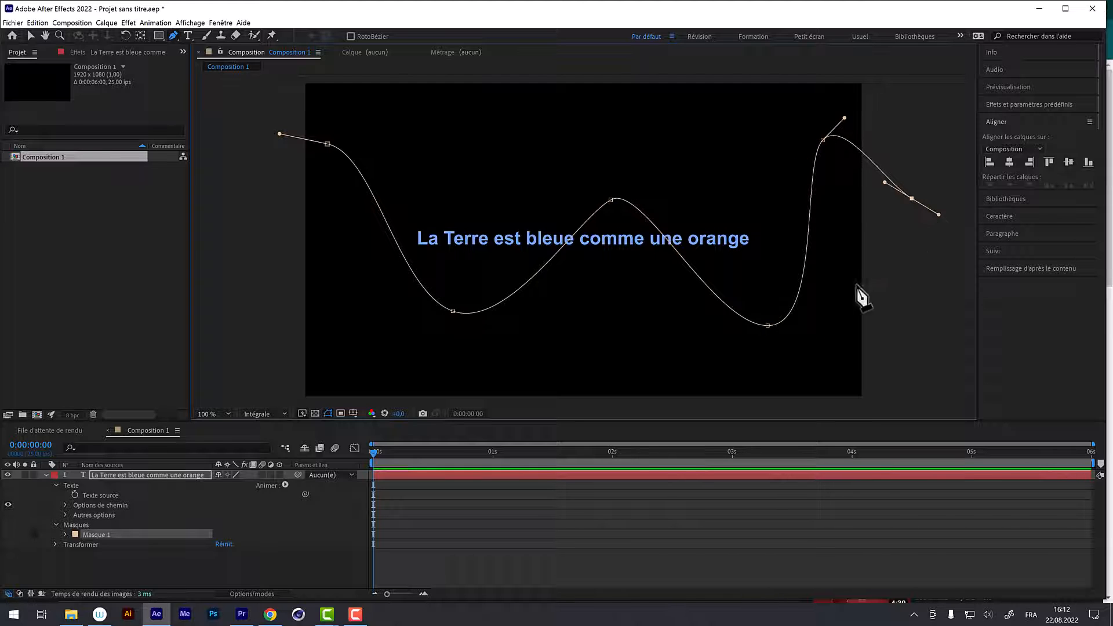
Look over the new mask's properties, and open the text layer's path options to see the available paths
click(102, 475)
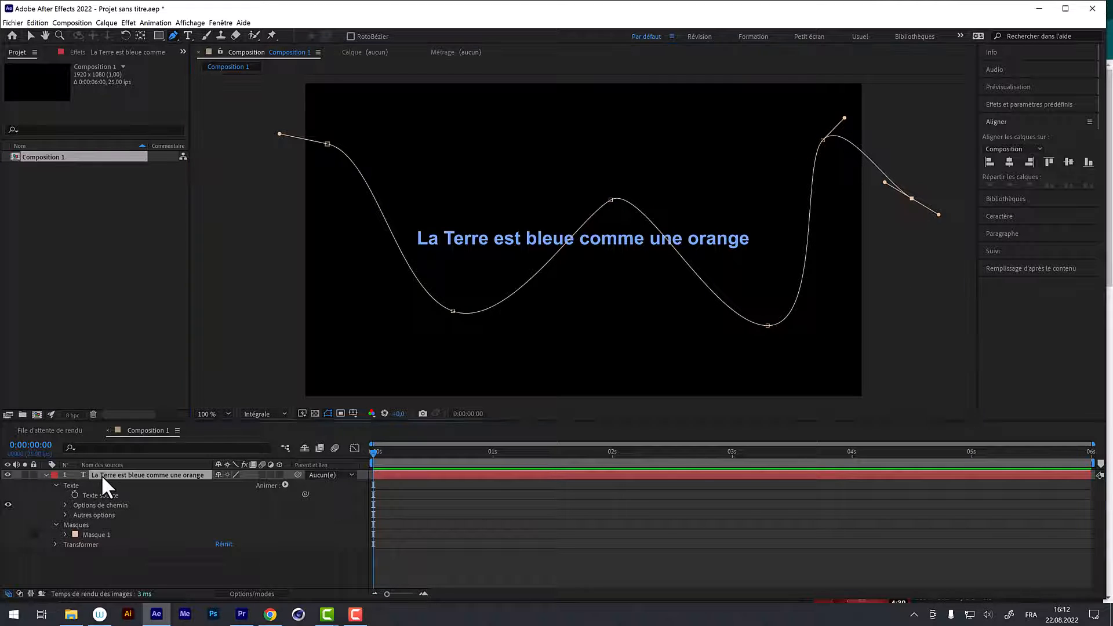
click(89, 535)
click(65, 534)
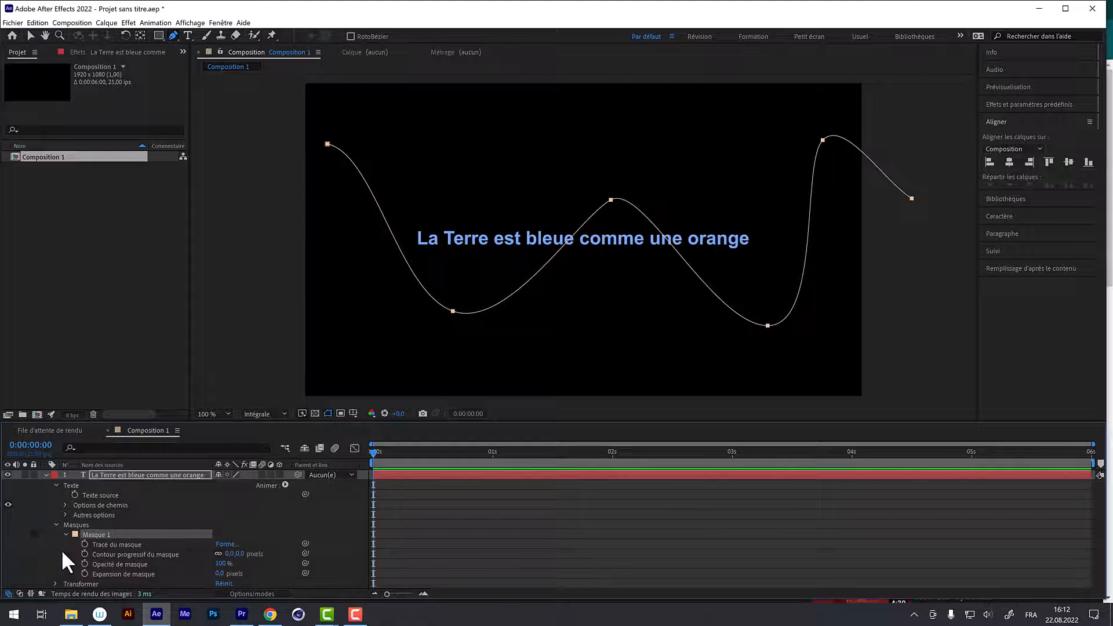
click(66, 534)
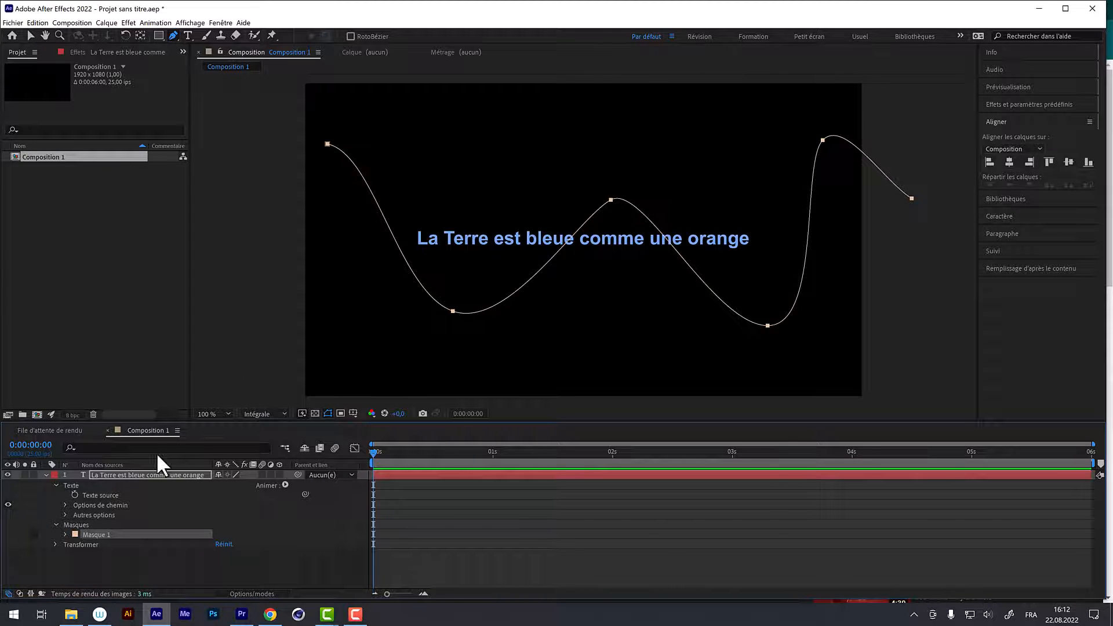
click(56, 525)
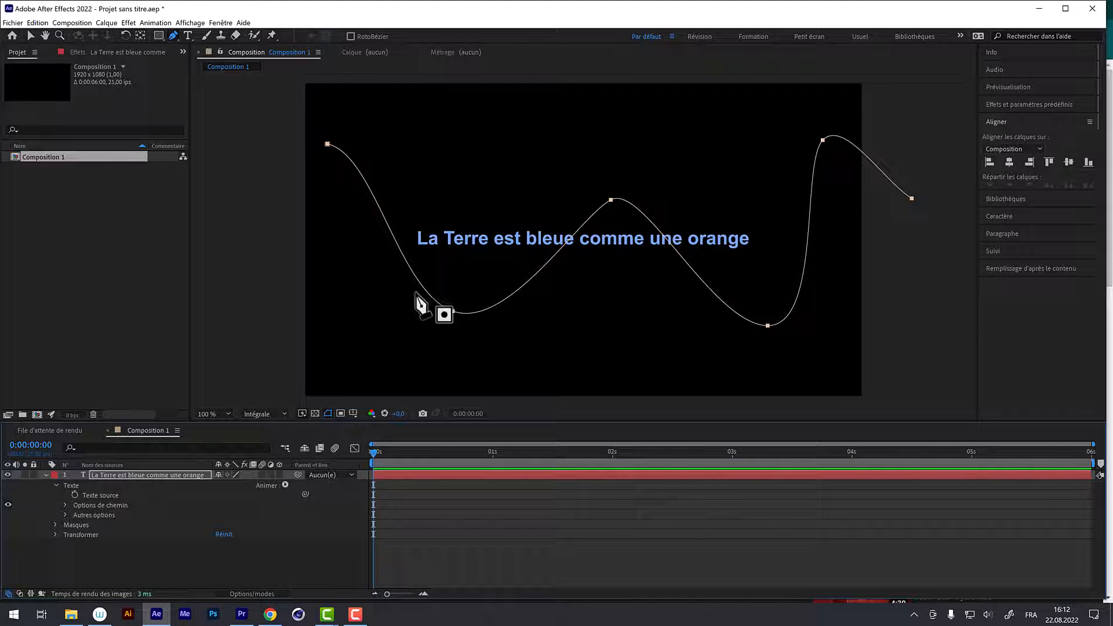
click(89, 502)
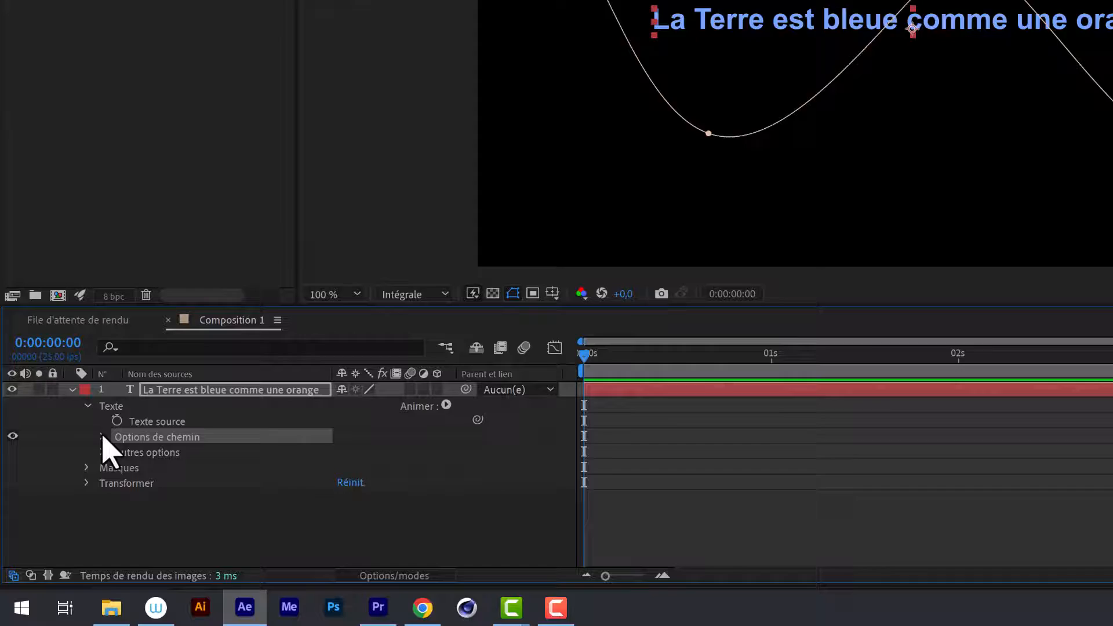
click(102, 436)
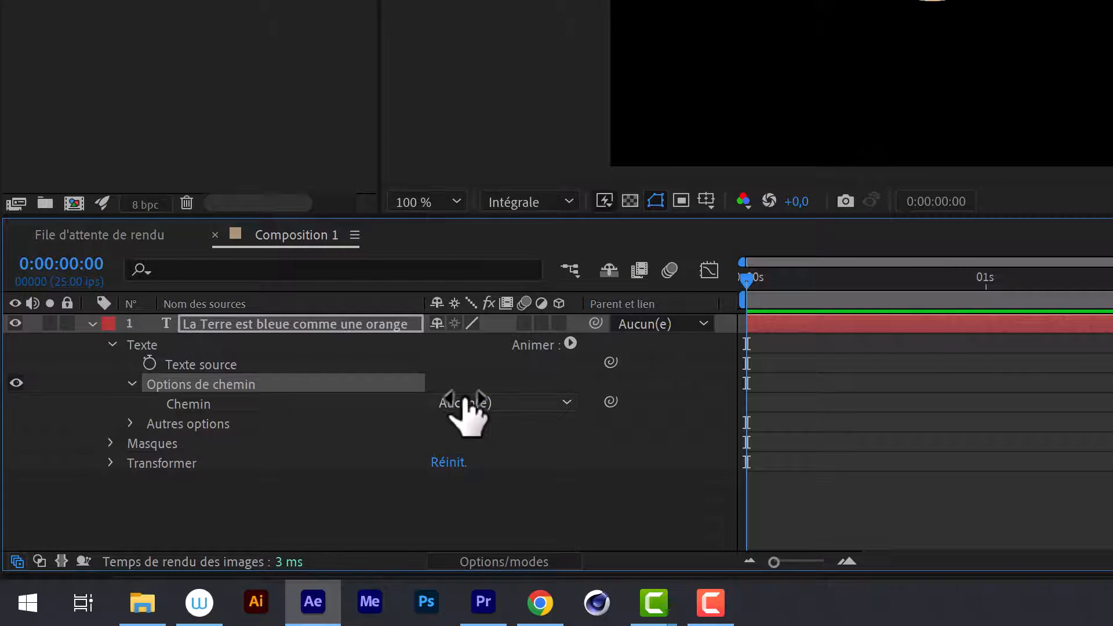
click(459, 404)
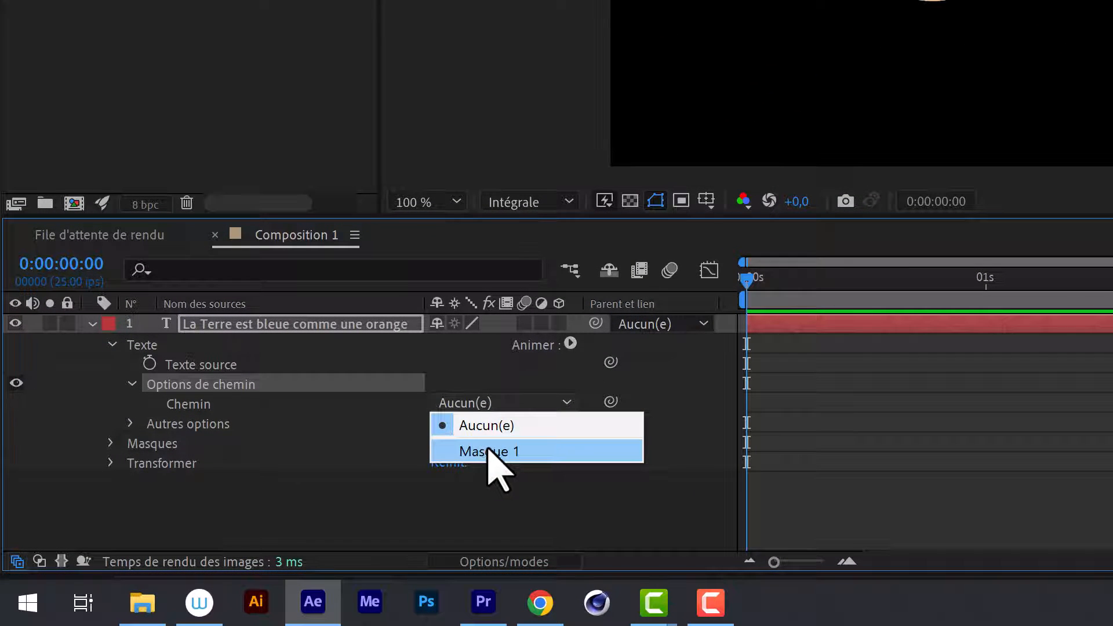
Rename the text layer's mask as "ligne" and set it as the path that the text follows
click(111, 443)
click(111, 444)
click(191, 464)
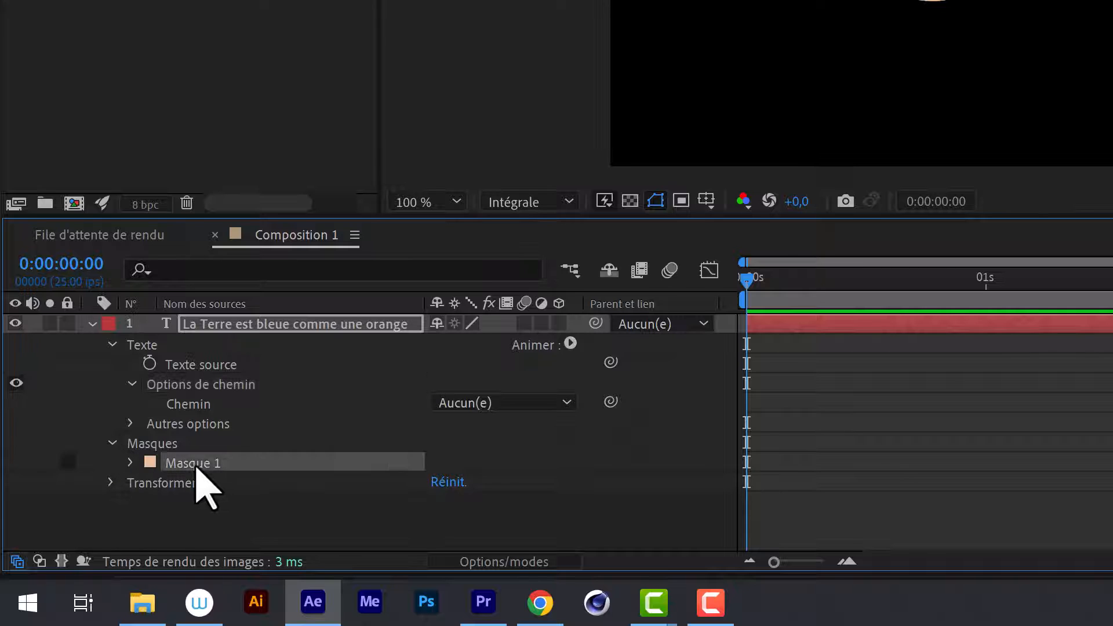
key(Return)
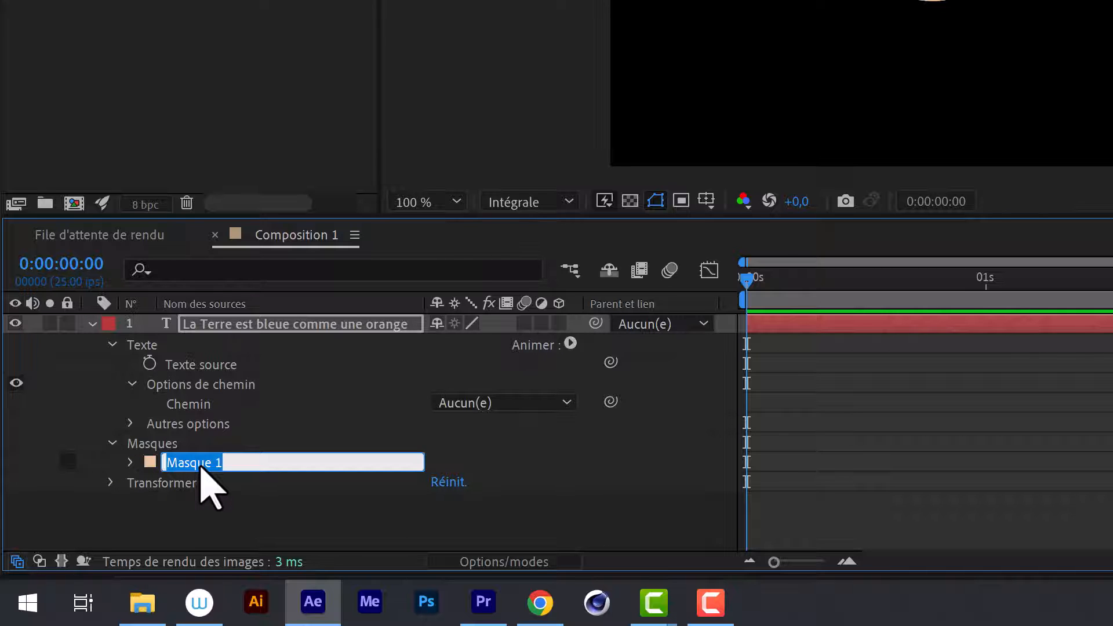
key(BackSpace)
text(ligne)
key(Return)
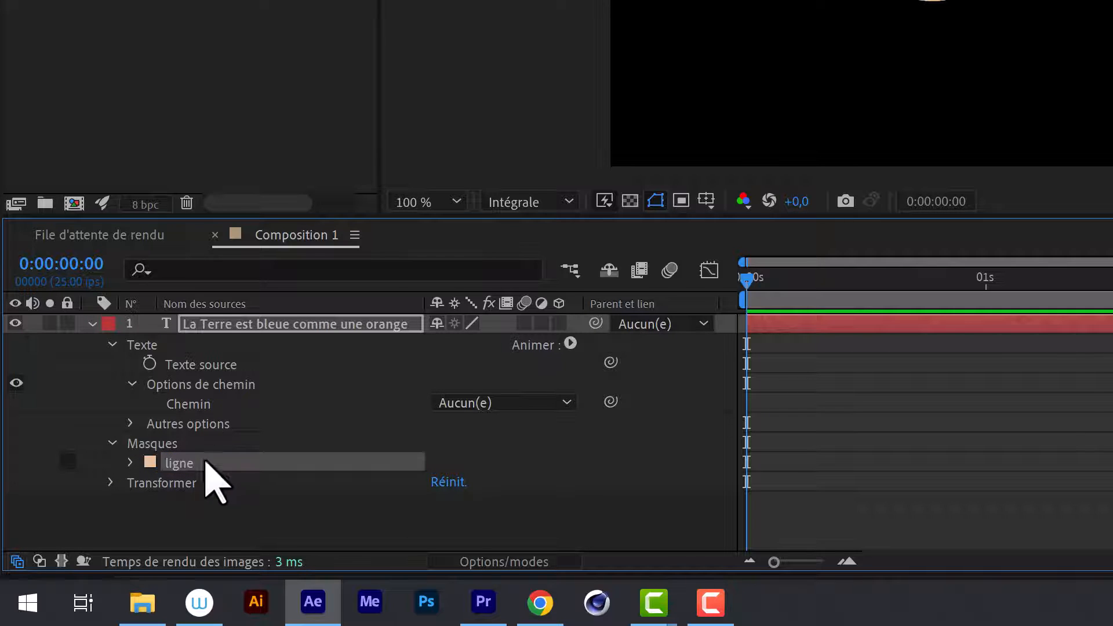
click(491, 398)
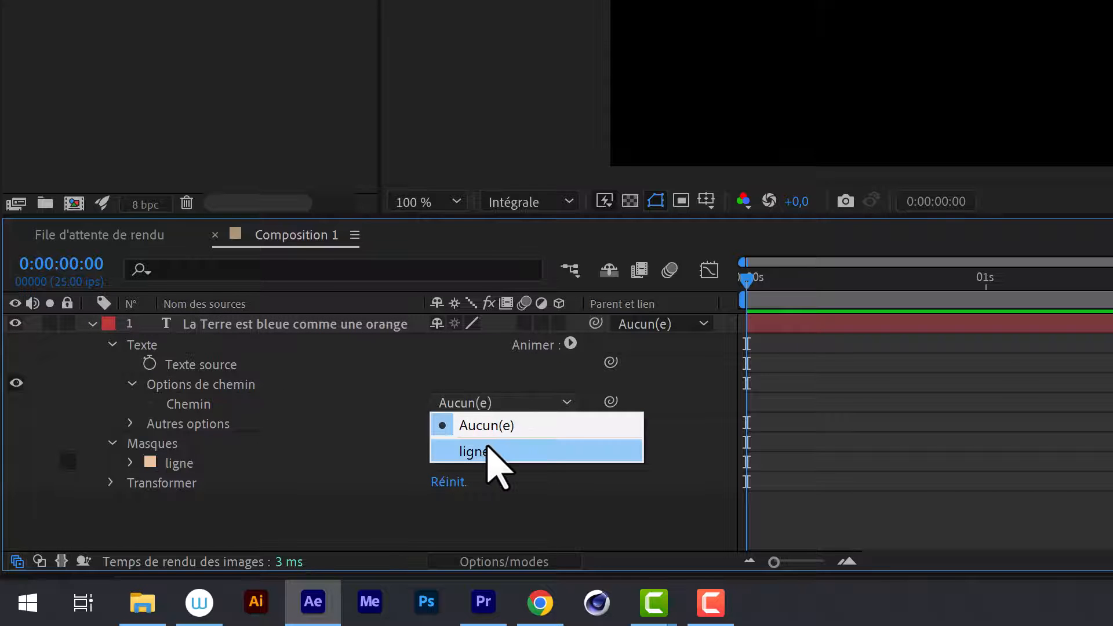
click(490, 449)
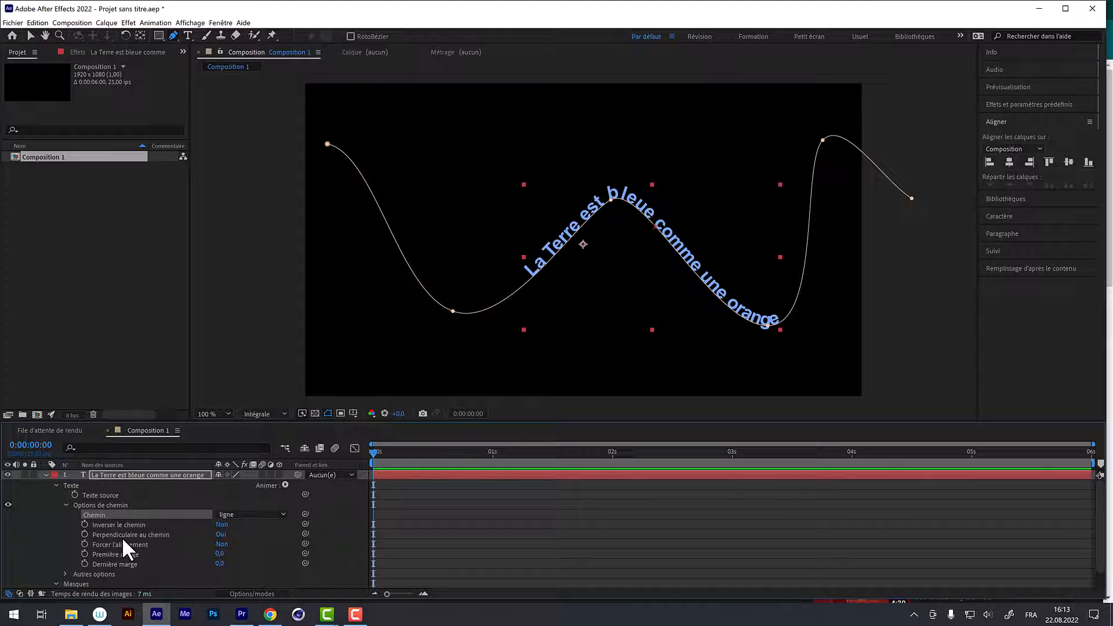
Try reversing the path and turning off the perpendicular-to-path option, restoring each setting
click(223, 526)
click(223, 526)
click(223, 526)
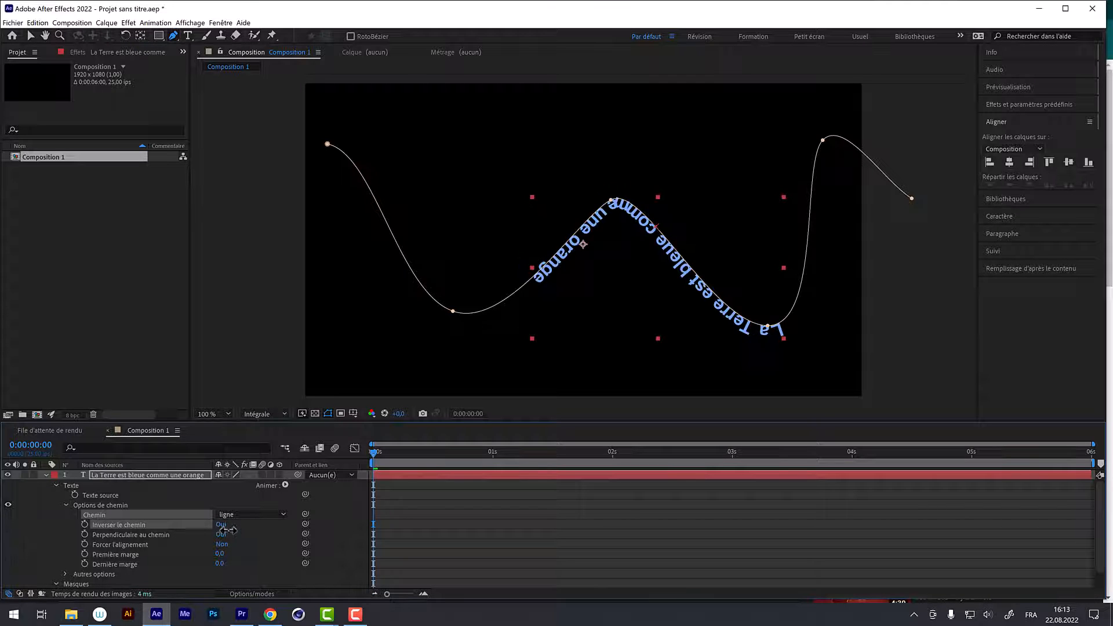
click(225, 526)
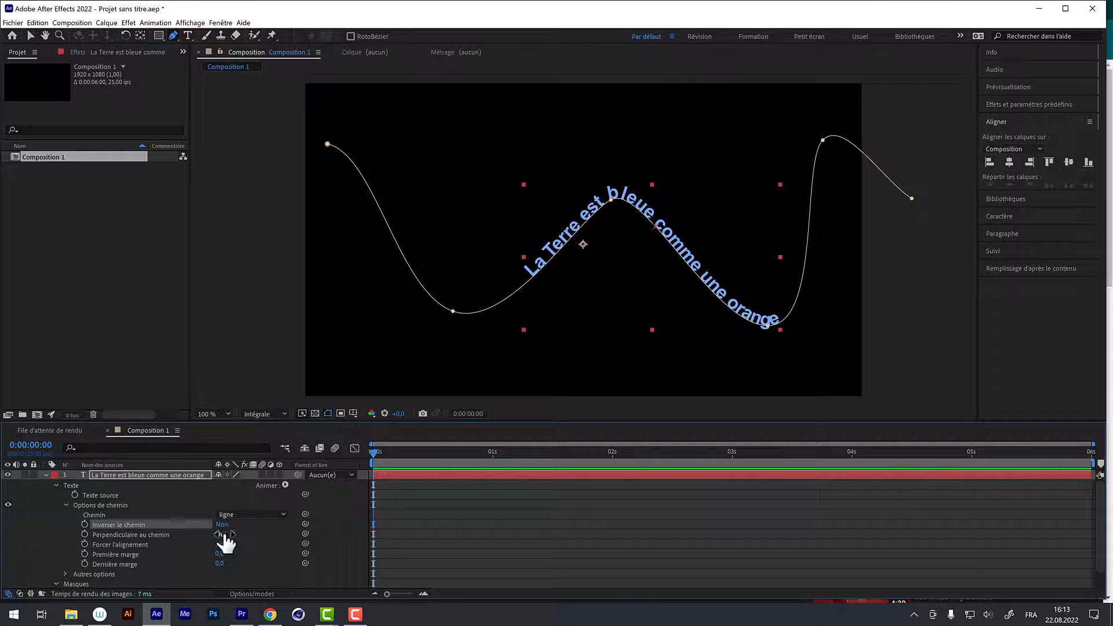
click(222, 535)
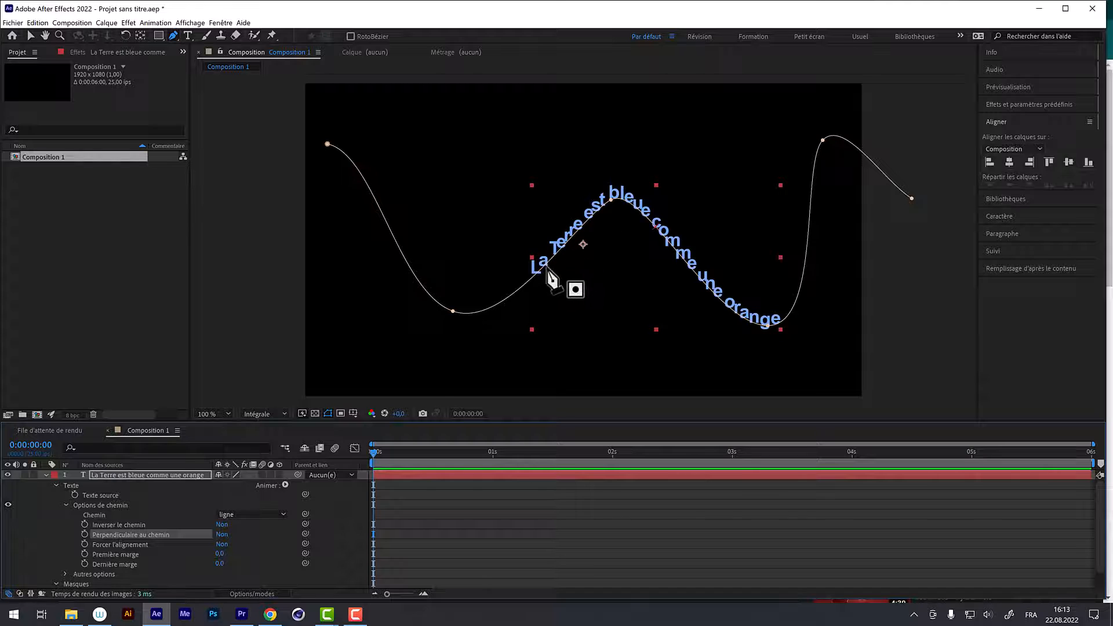
click(222, 534)
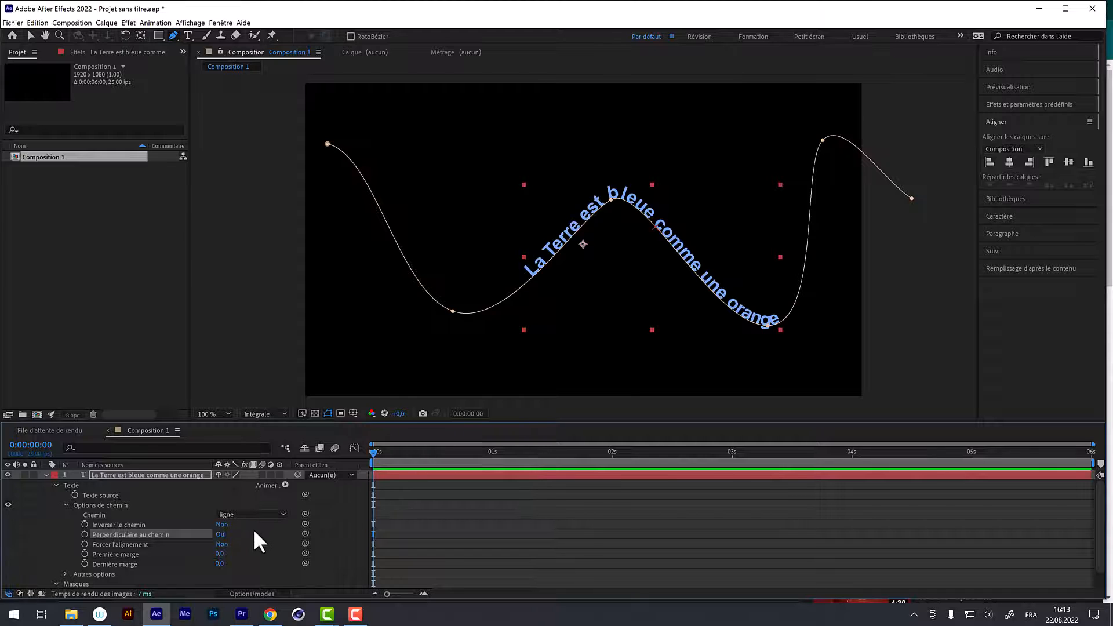
Try forced alignment to spread the letters along the whole path, and turn it off again
click(222, 545)
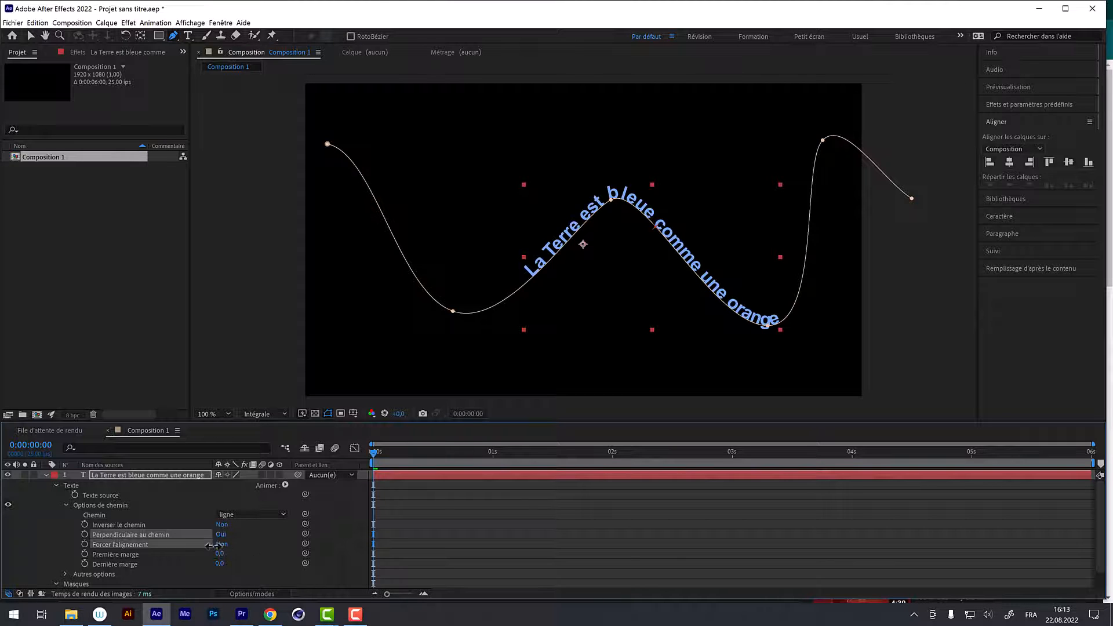
click(245, 549)
click(238, 550)
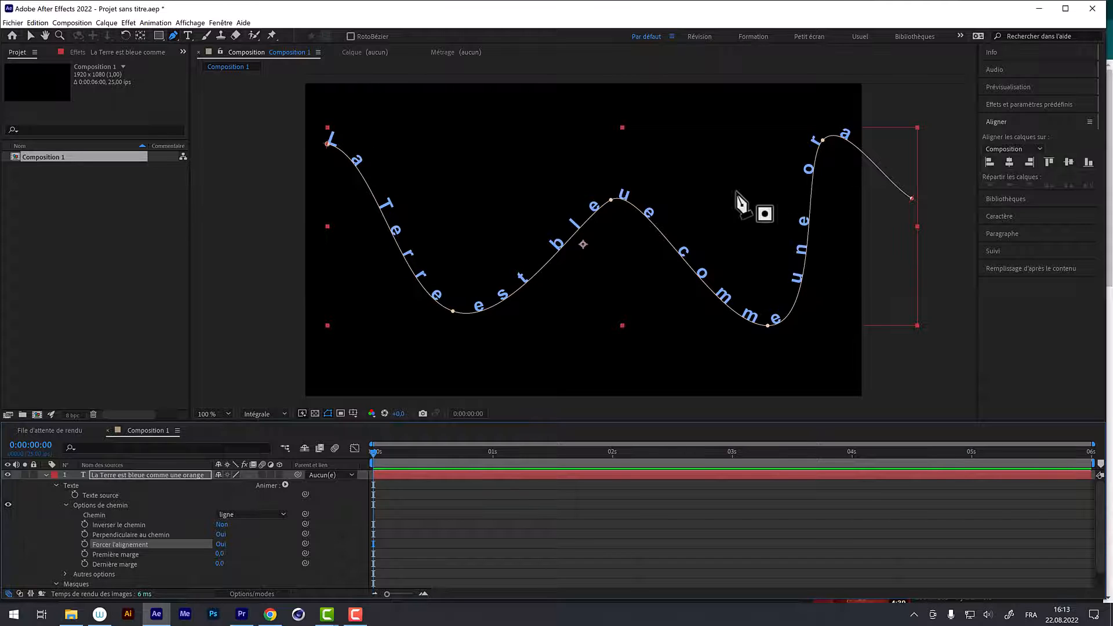
click(216, 544)
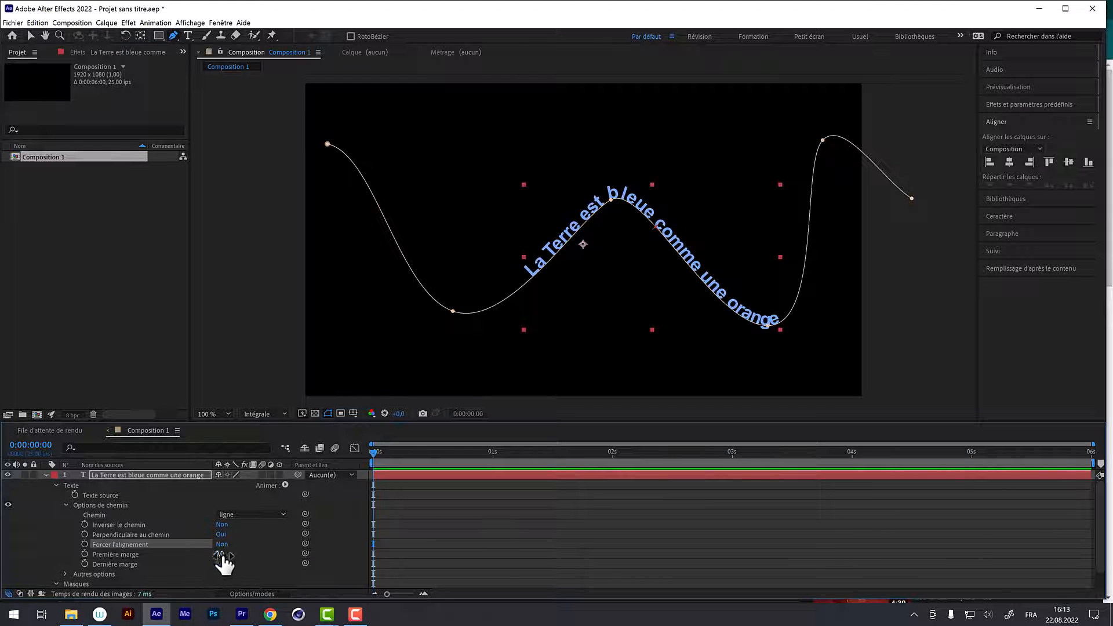
Animate the text's last margin along the path from -1057 at the start to a higher value at 0:00:01:24, and scrub the movement
drag(222, 573, 87, 474)
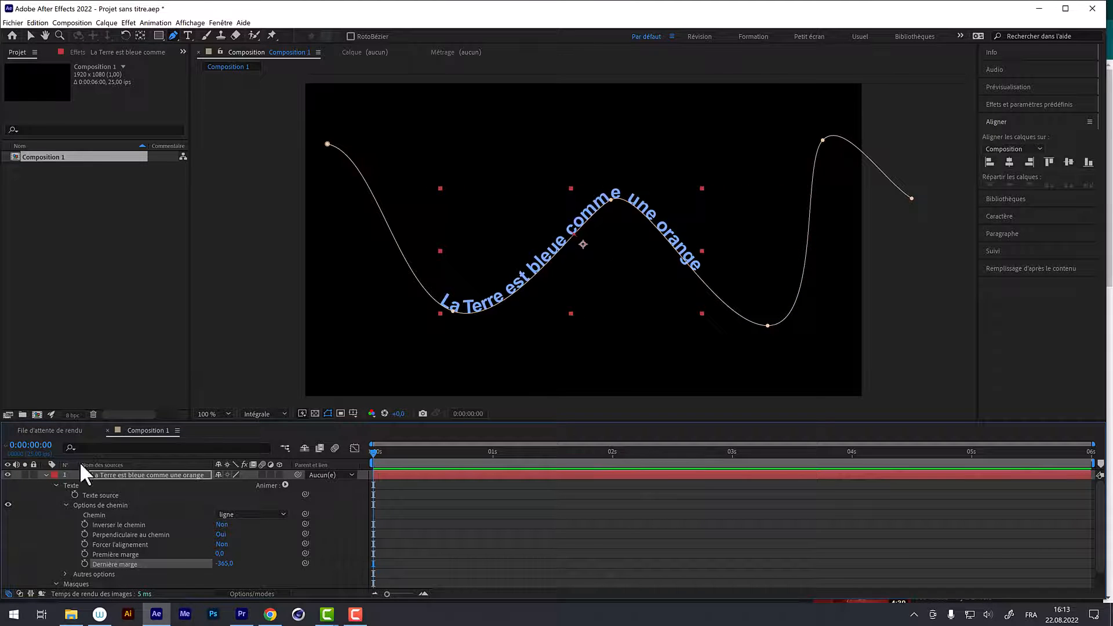
drag(222, 570, 45, 574)
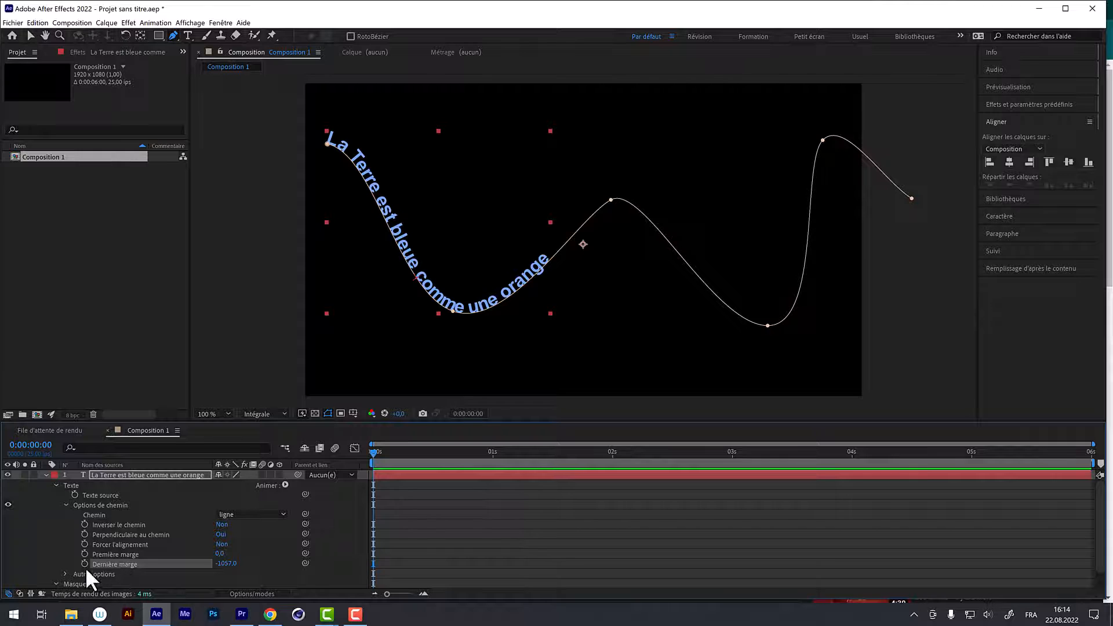
drag(398, 452, 609, 451)
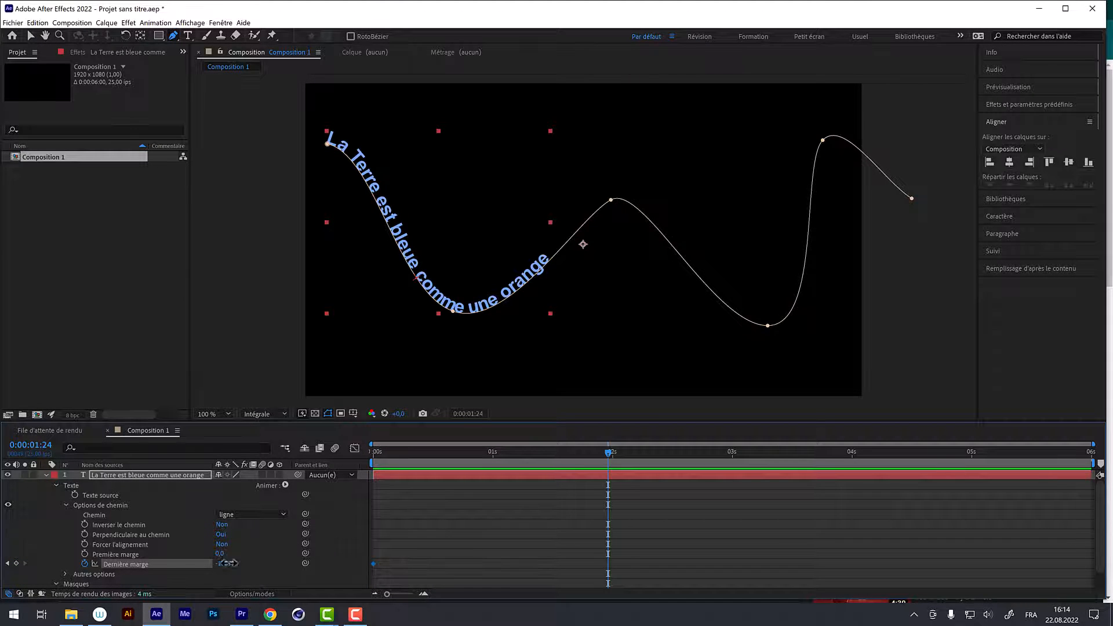
drag(227, 563, 1091, 365)
drag(604, 449, 455, 480)
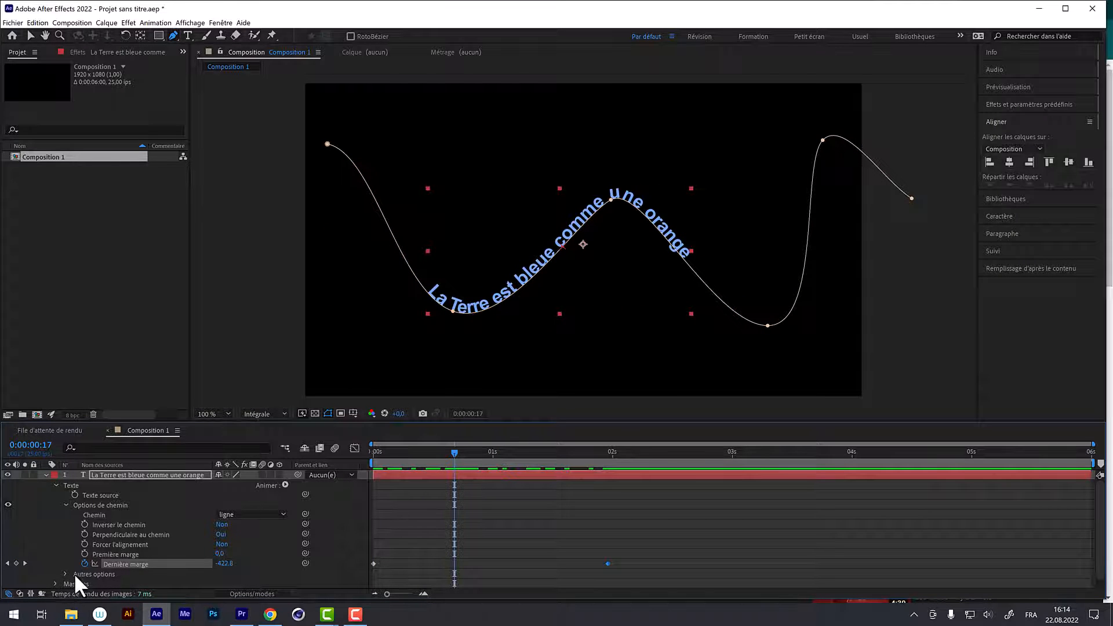
Move the second point of the "ligne" mask slightly up and to the left with the Selection tool
scroll(74, 573, down, 1)
click(56, 574)
scroll(73, 569, down, 1)
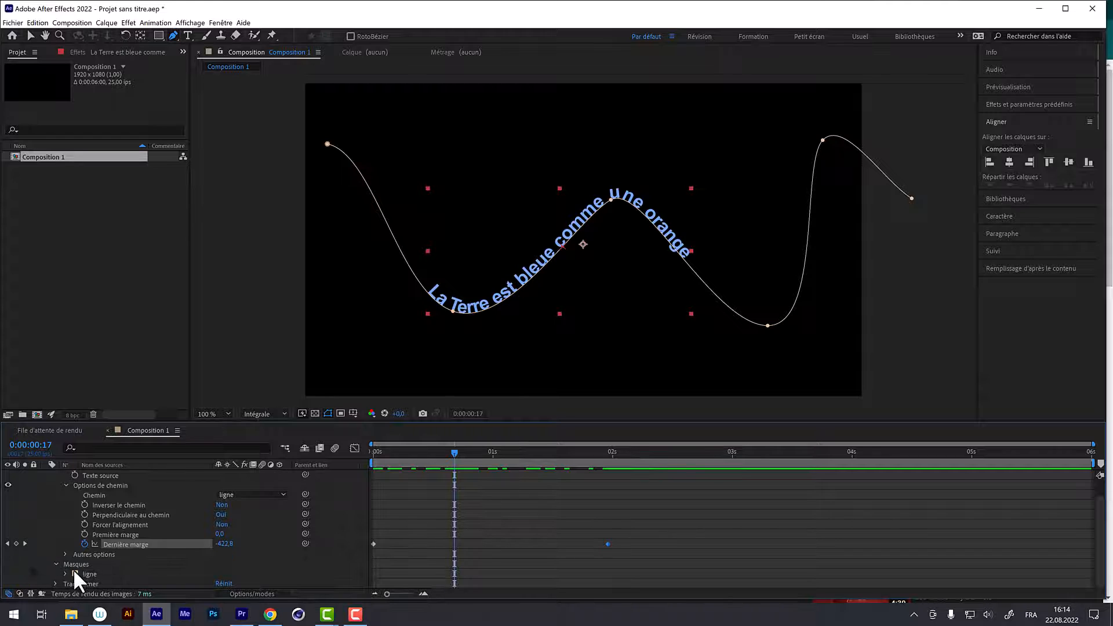
click(89, 576)
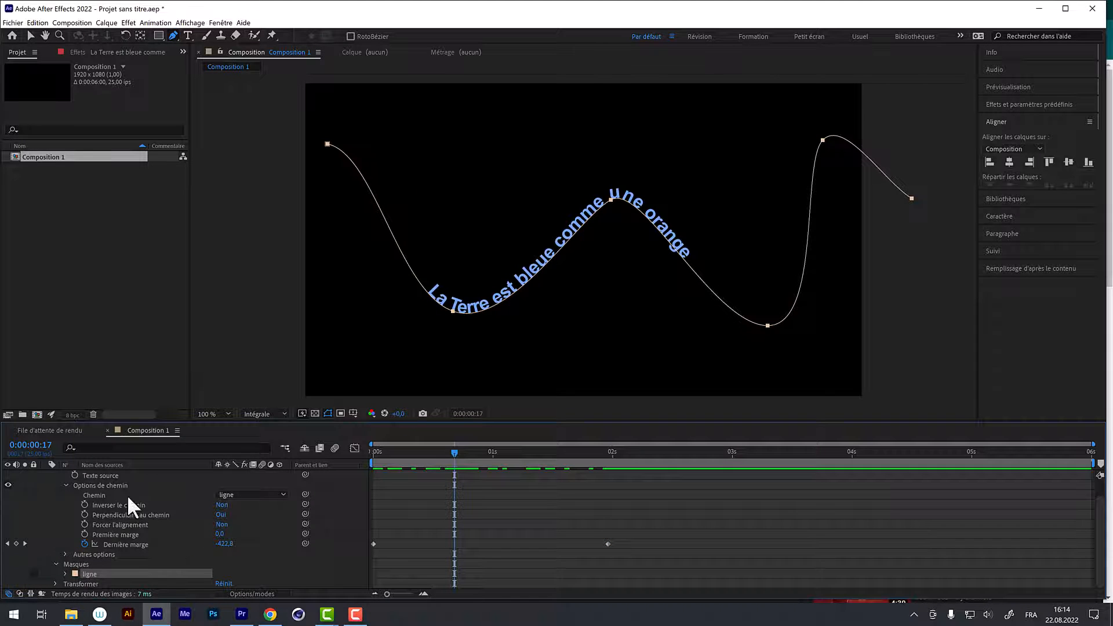
click(30, 35)
click(454, 312)
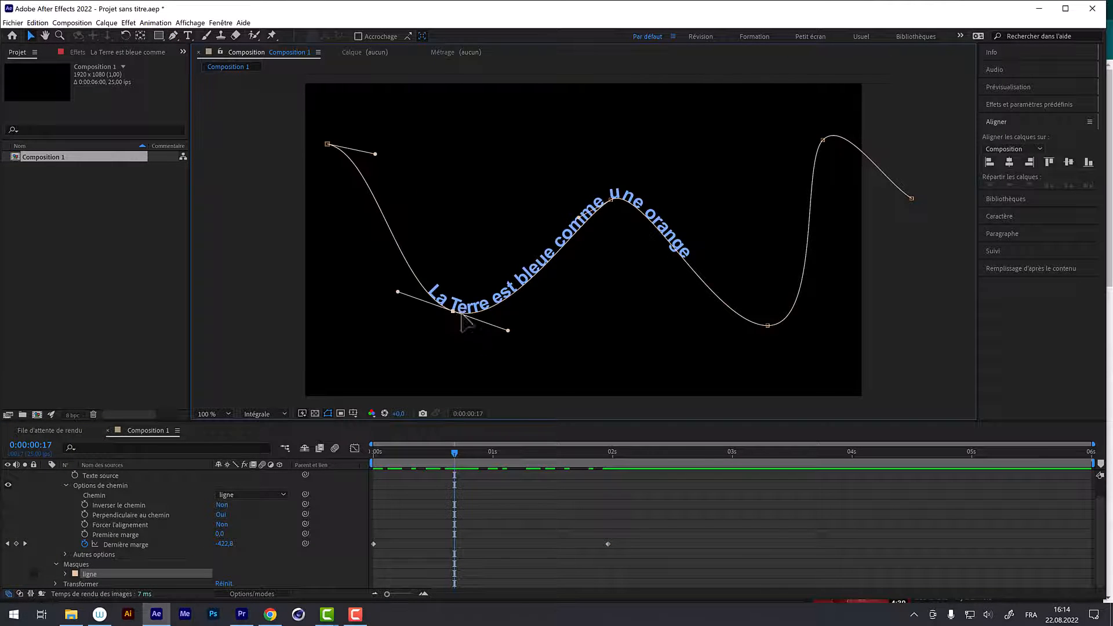
mouse_move(453, 311)
mouse_down()
mouse_move(443, 323)
mouse_move(455, 258)
mouse_move(493, 210)
mouse_move(443, 298)
mouse_up()
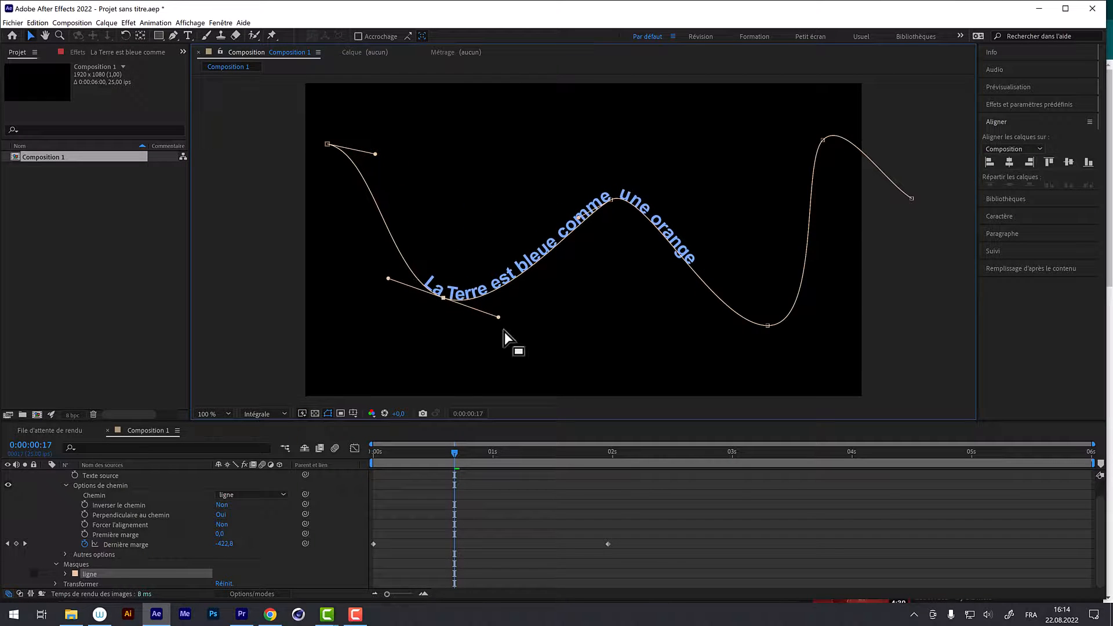
Try animating the "ligne" mask path from 0:00:00:08 to 0:00:00:18 by moving its second point up and right, scrub it, and remove the keyframes
click(65, 574)
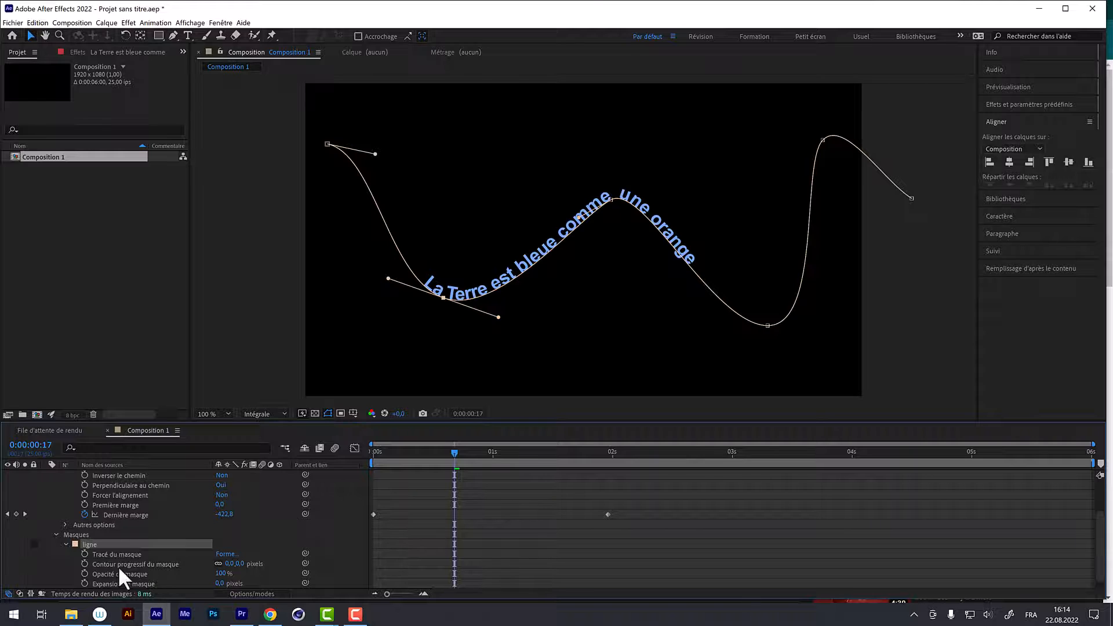
drag(450, 450, 410, 441)
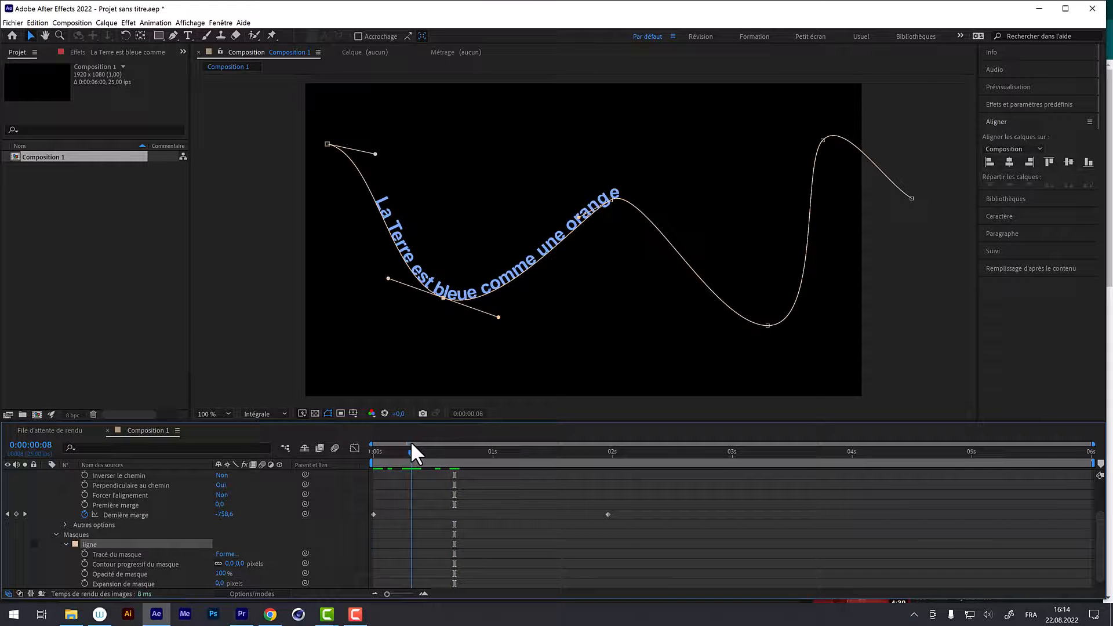
click(85, 553)
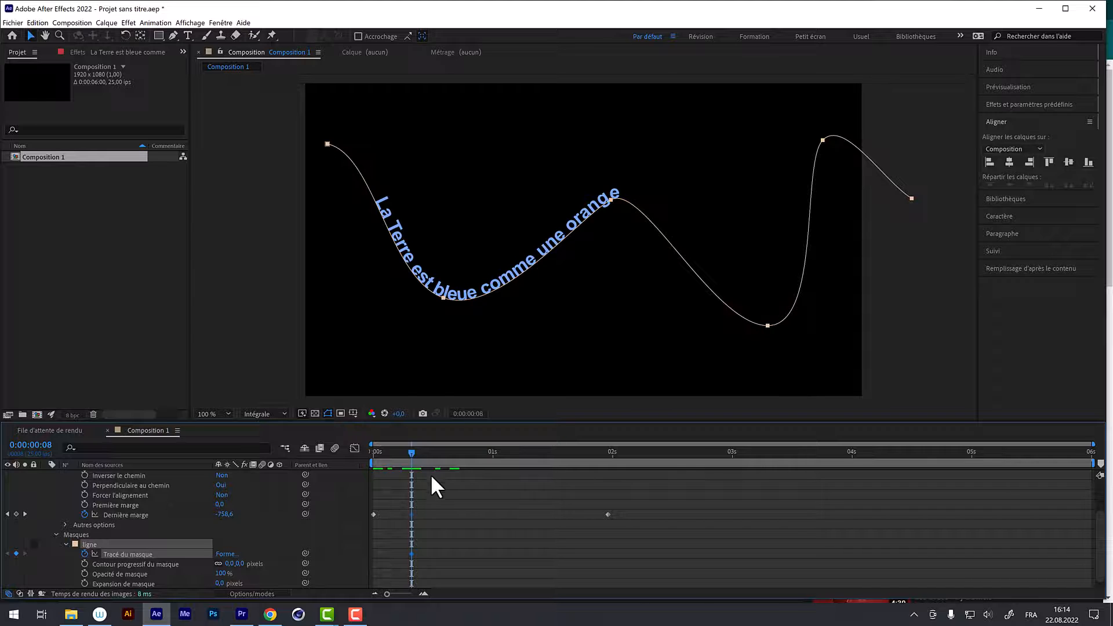
drag(413, 450, 460, 451)
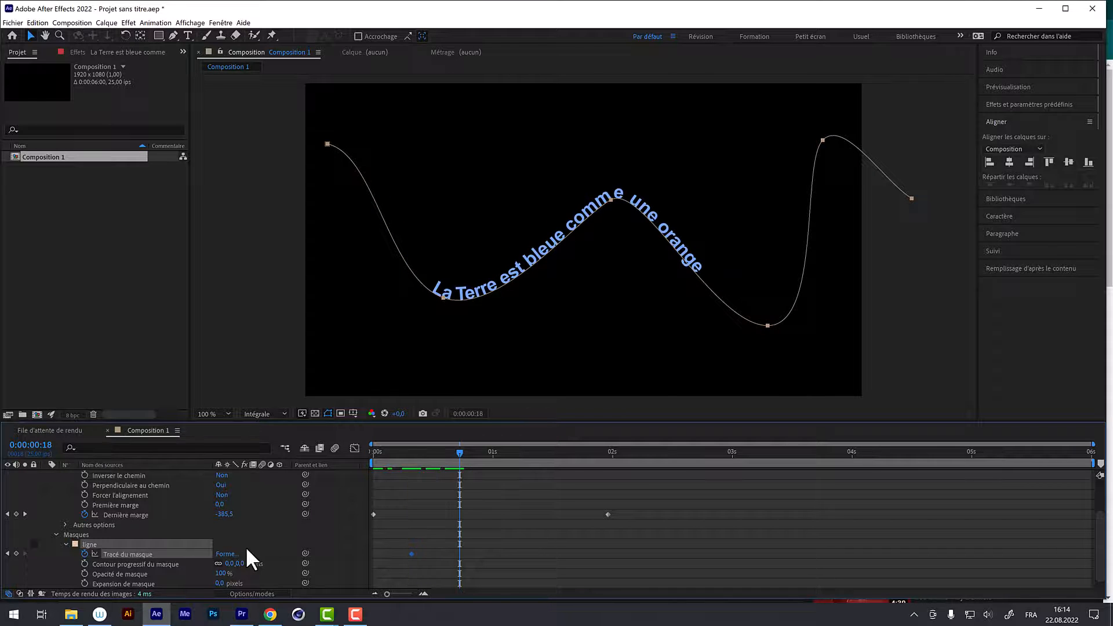
drag(428, 281, 490, 223)
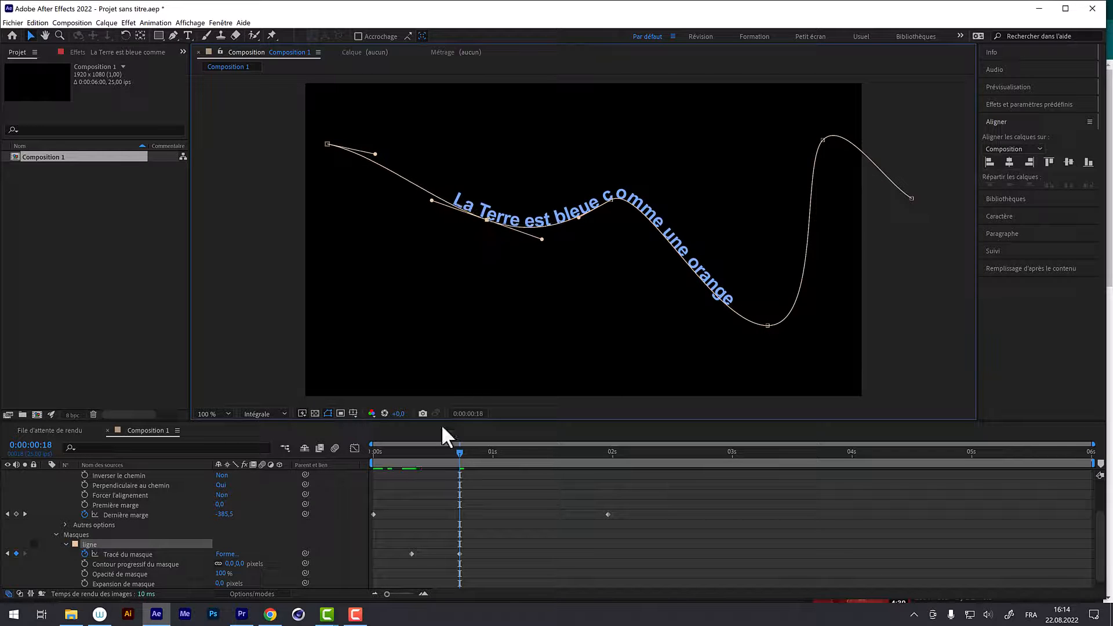
drag(453, 453, 335, 512)
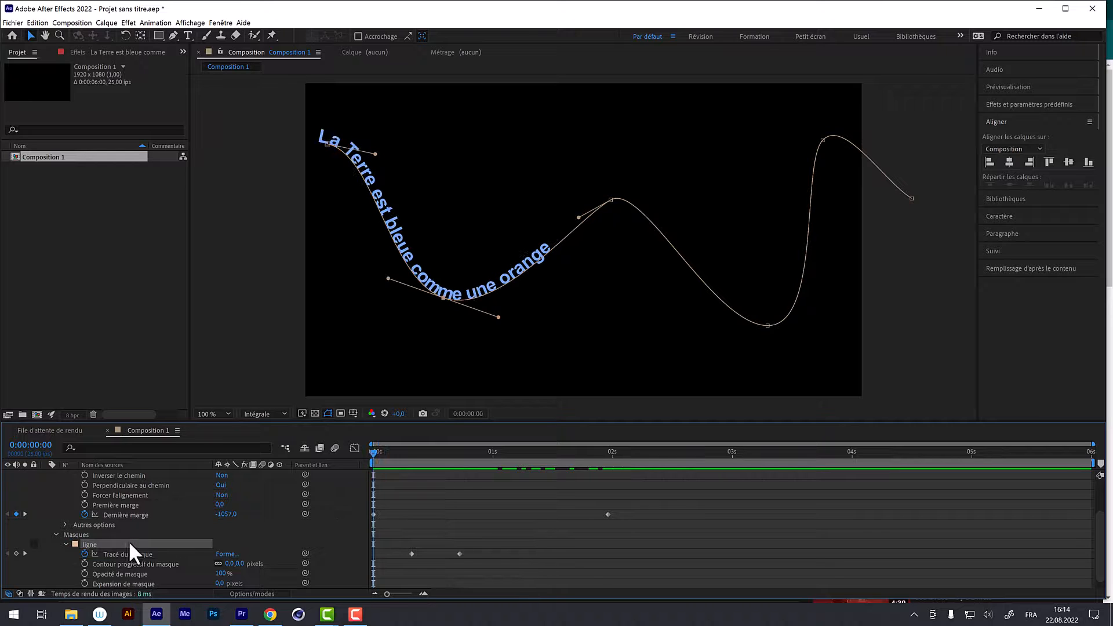
click(84, 555)
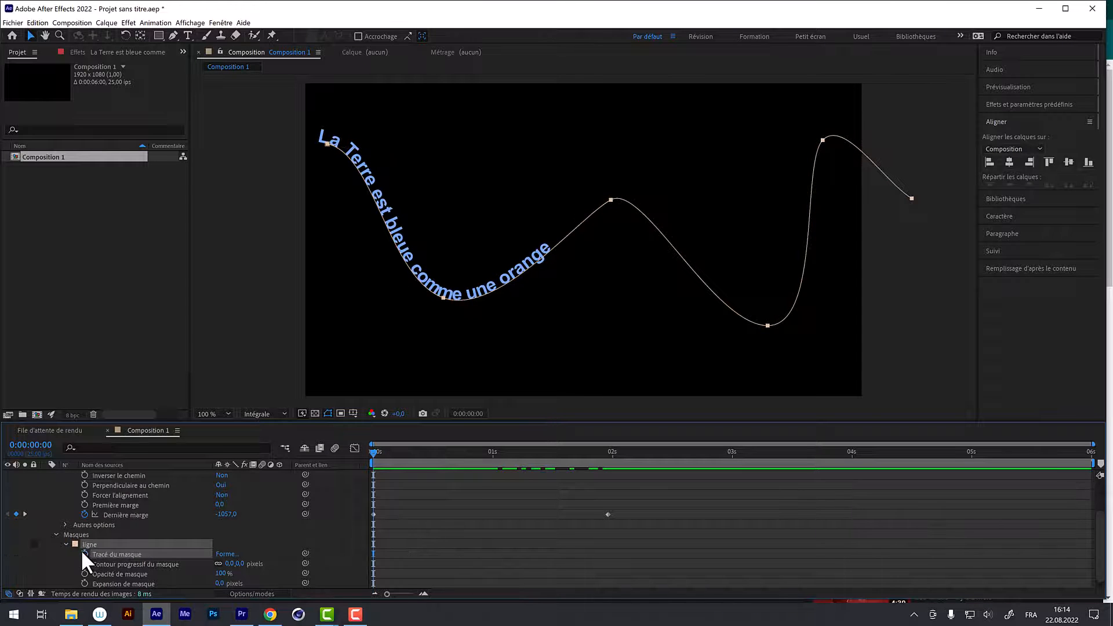
Try setting the text's anchor point grouping to Mot and scrub the words' movement along the path
click(56, 535)
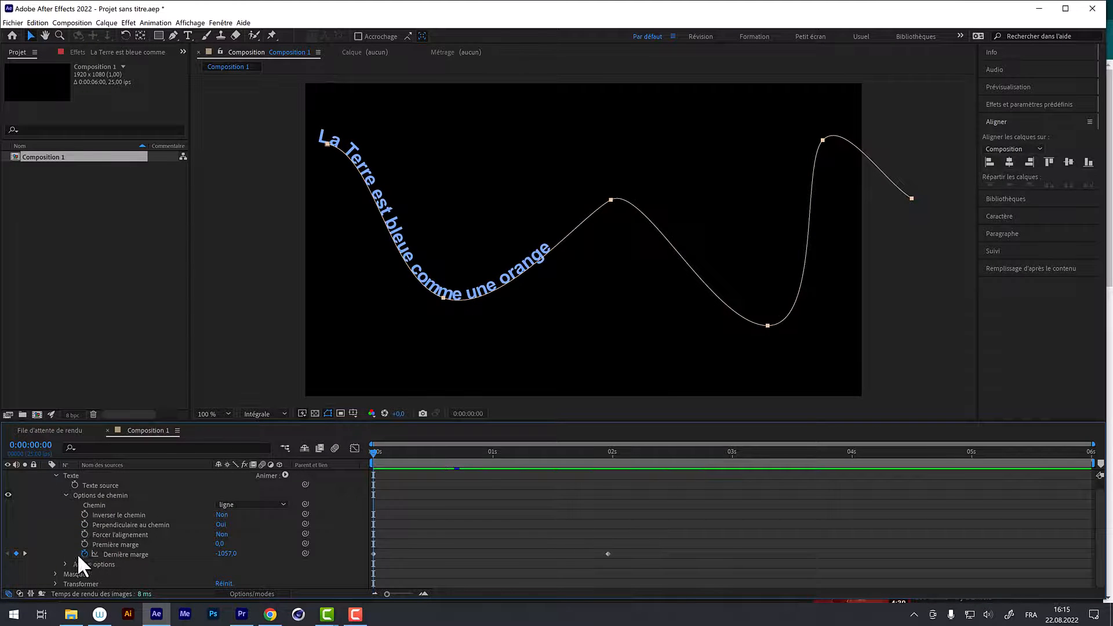
click(64, 563)
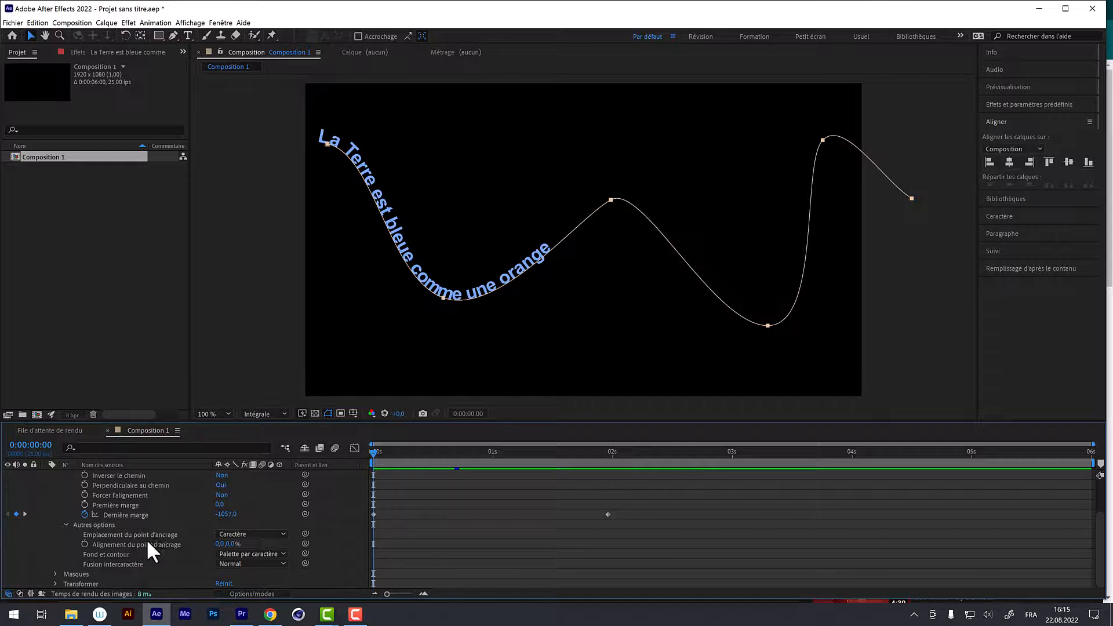
click(230, 536)
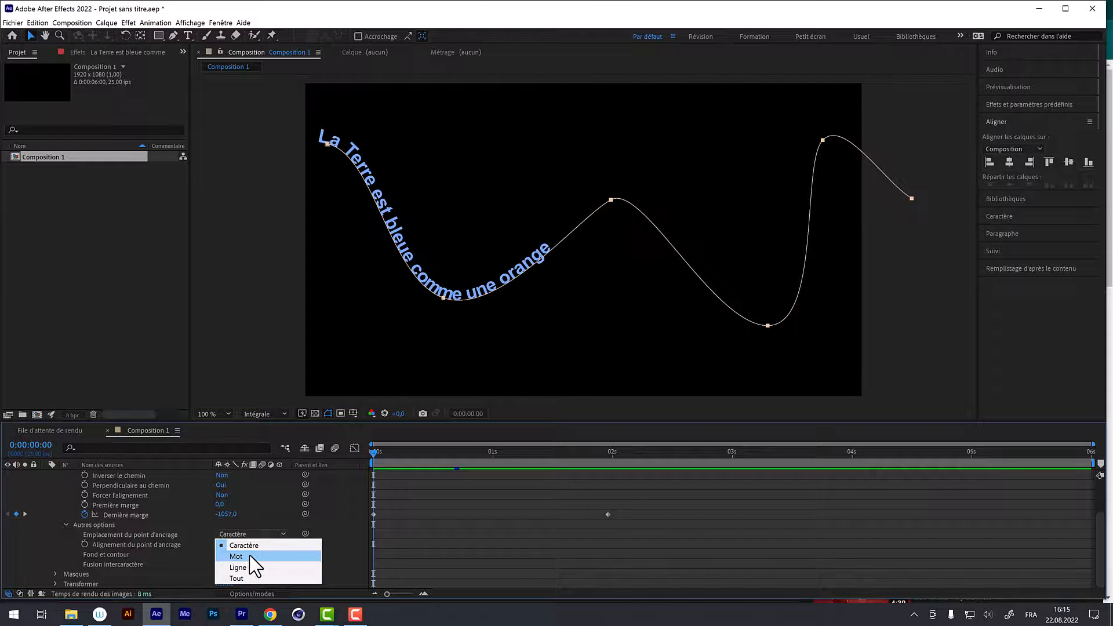
click(249, 556)
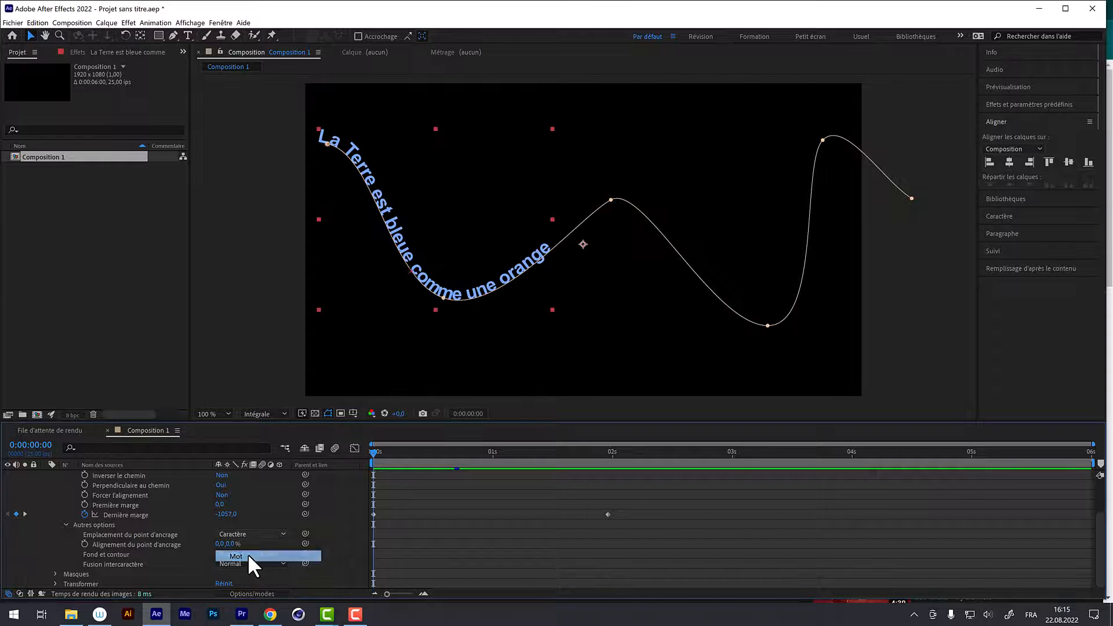
drag(386, 454, 473, 455)
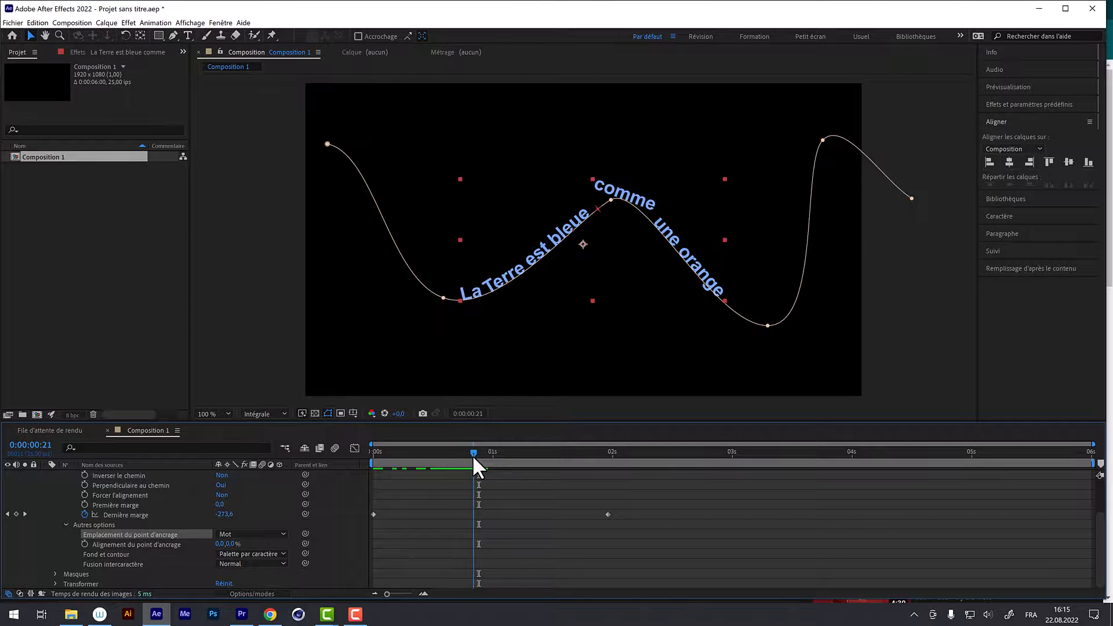
Try grouping the text's anchor point by Ligne, scrub the movement, and restore the grouping to Caractère with the playhead at the start
click(236, 535)
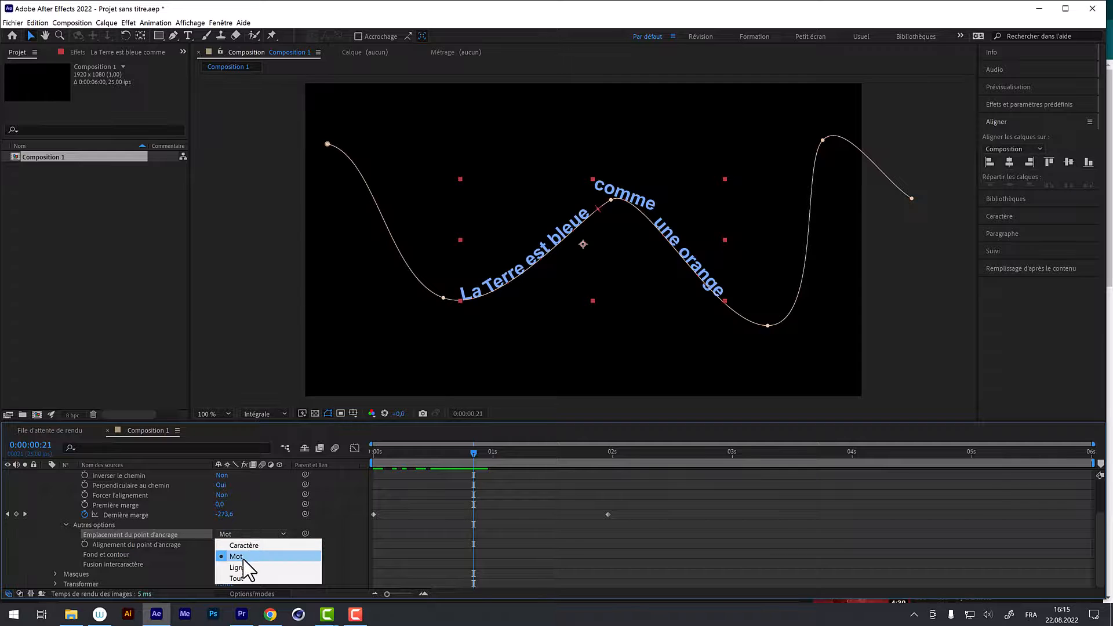
click(239, 568)
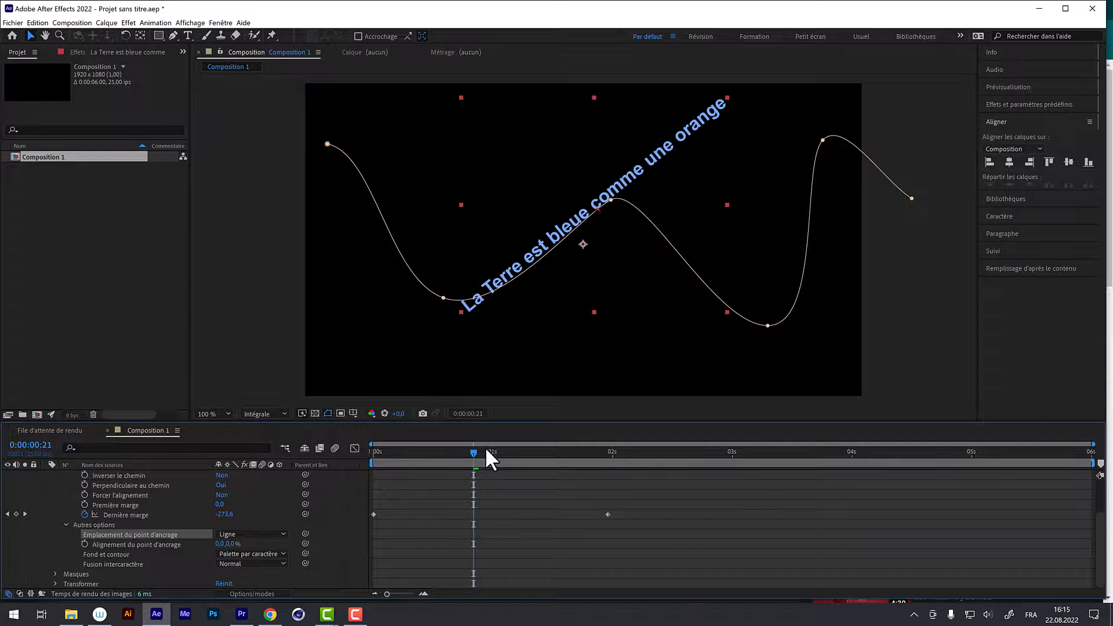
mouse_move(486, 451)
mouse_down()
mouse_move(585, 457)
mouse_move(488, 462)
mouse_up()
click(254, 535)
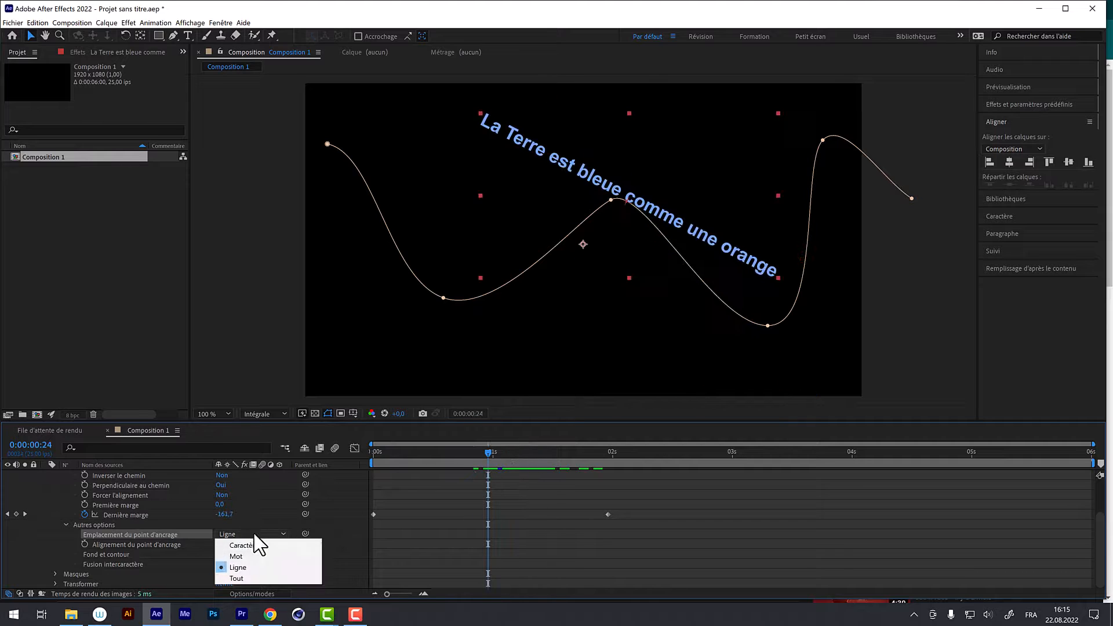
click(261, 545)
drag(490, 453, 372, 481)
Set the text's path to Aucun(e) and delete the text layer's masks
scroll(273, 478, up, 3)
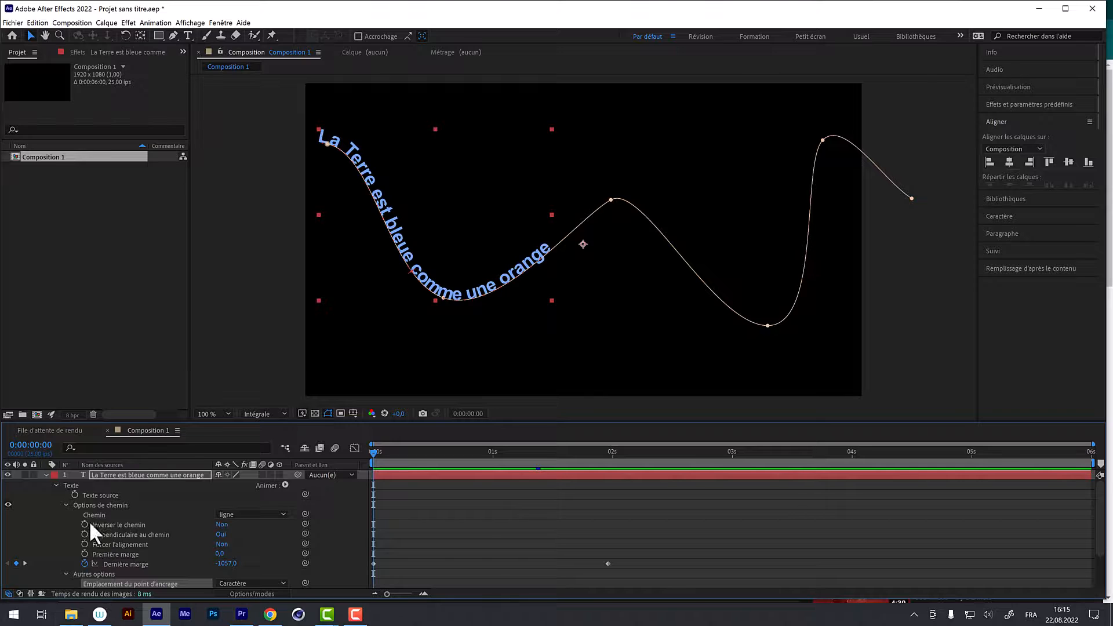
click(269, 514)
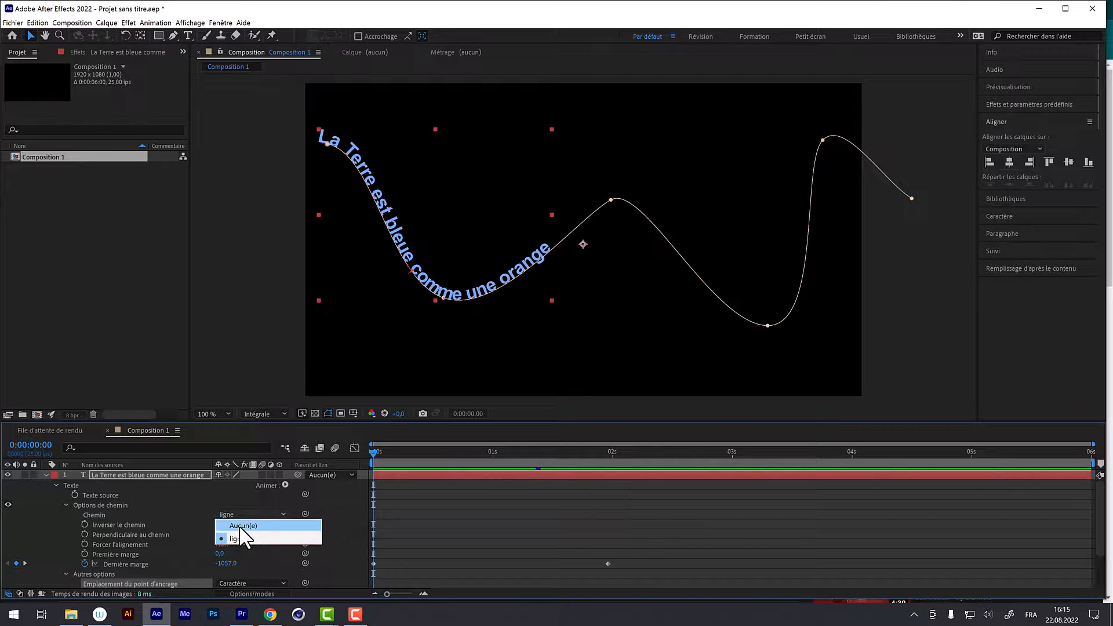
click(241, 525)
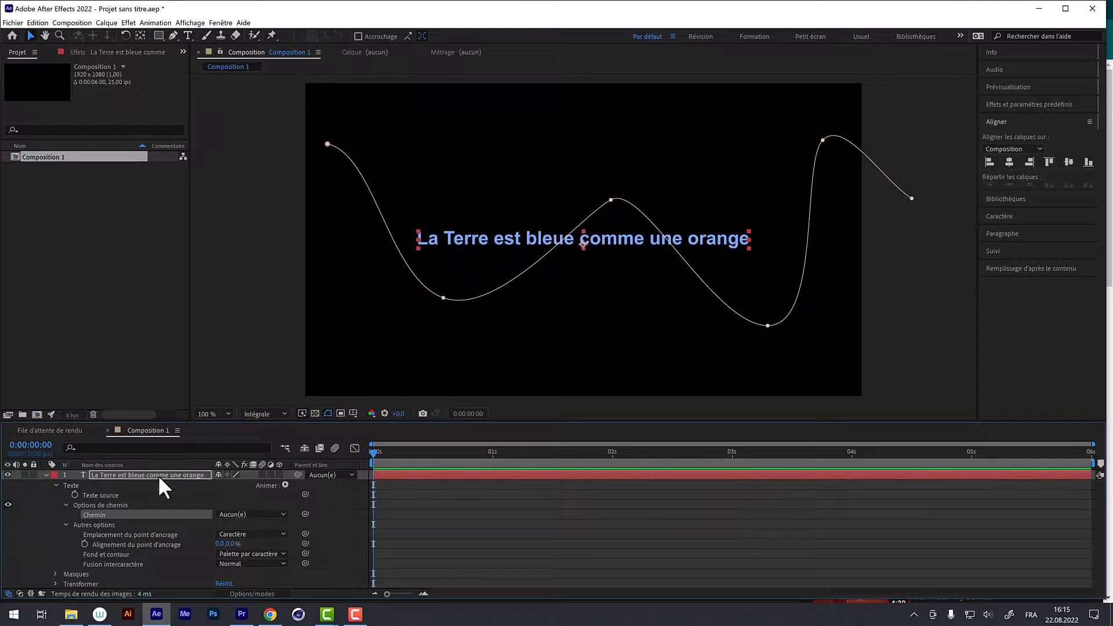
click(57, 486)
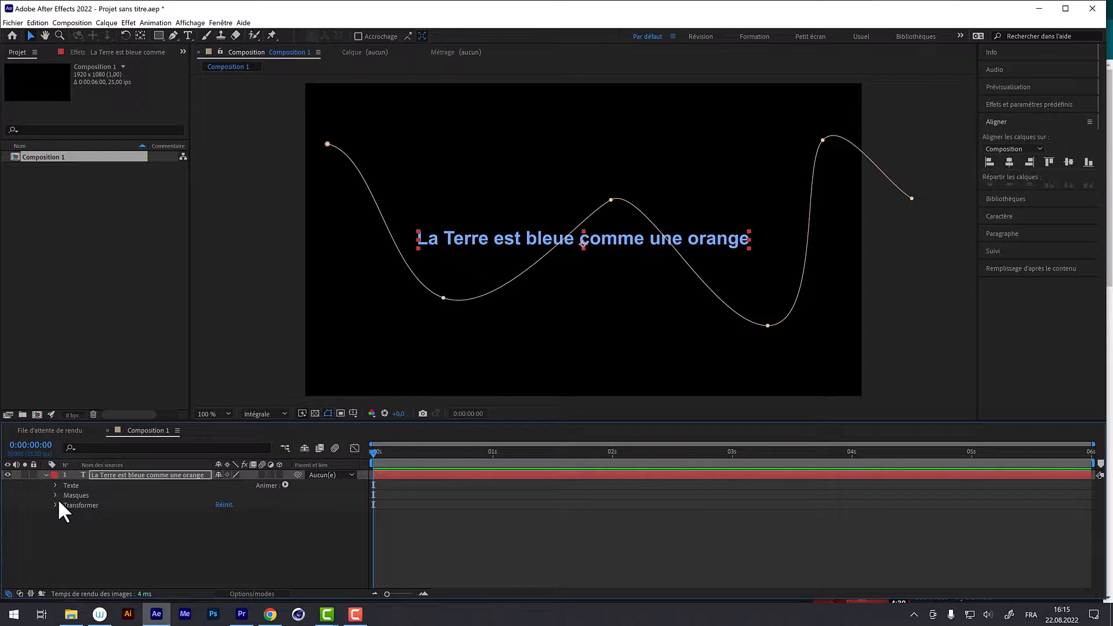
click(73, 495)
key(Delete)
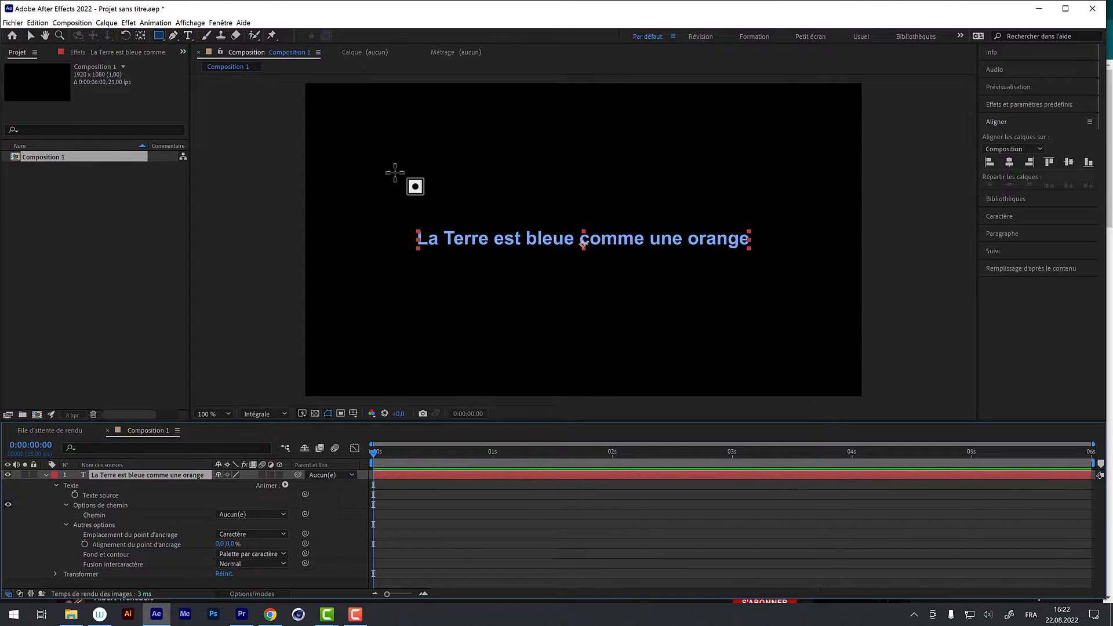
Draw a rectangular mask around the left half of the text with the Rectangle tool and set its mode to Aucun
mouse_move(396, 172)
mouse_down()
mouse_move(574, 276)
mouse_move(595, 312)
mouse_up()
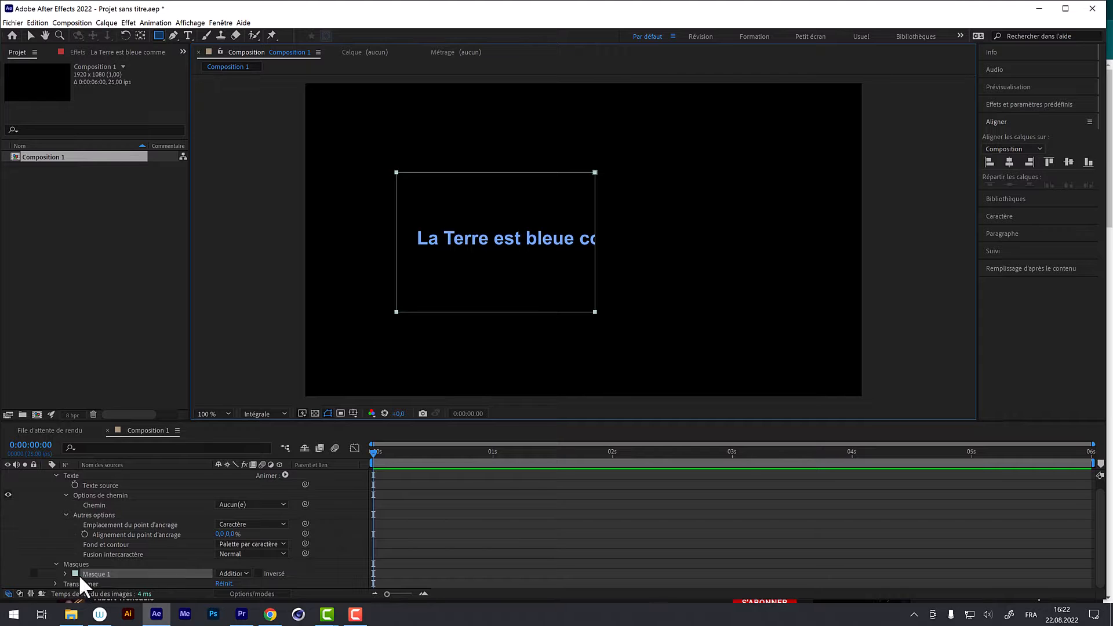
click(240, 573)
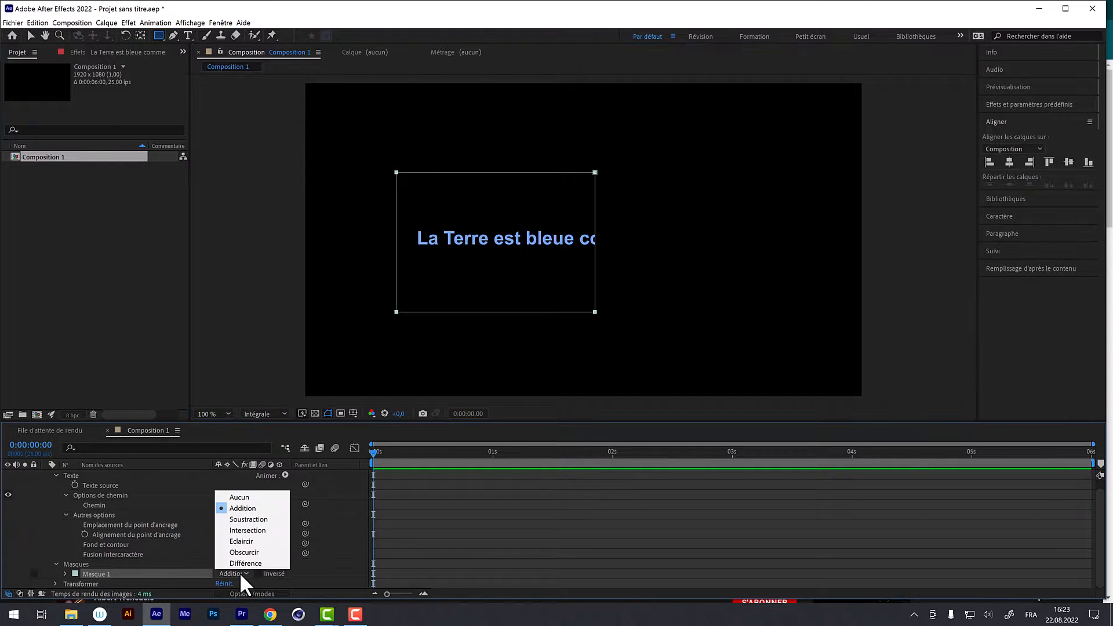
click(246, 498)
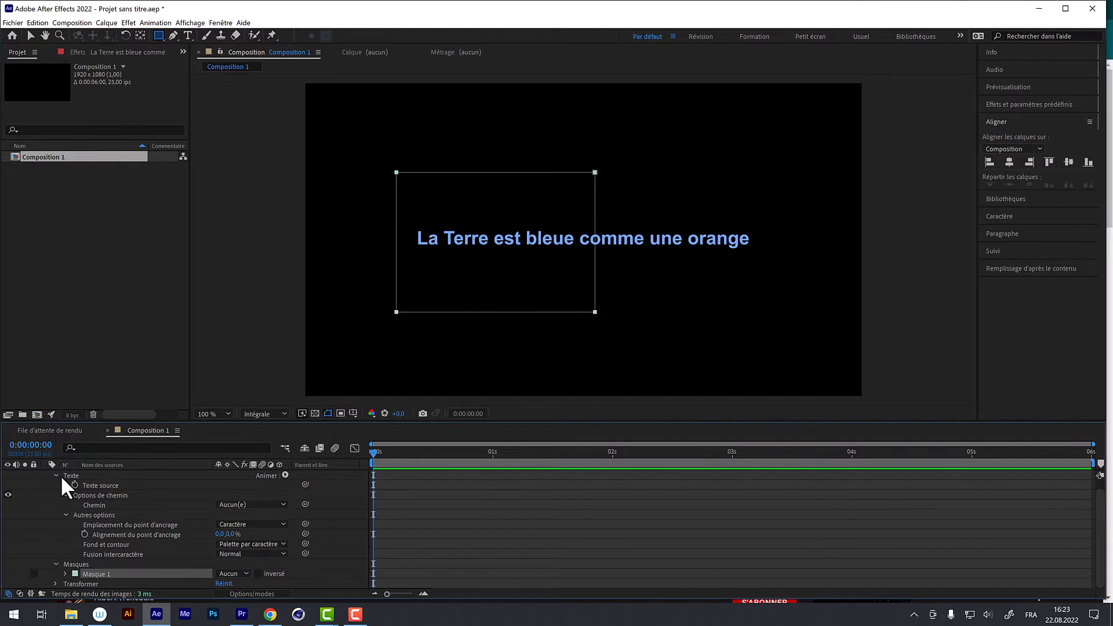
Make the text follow the rectangular mask by setting its path option to Masque 1
scroll(68, 481, up, 1)
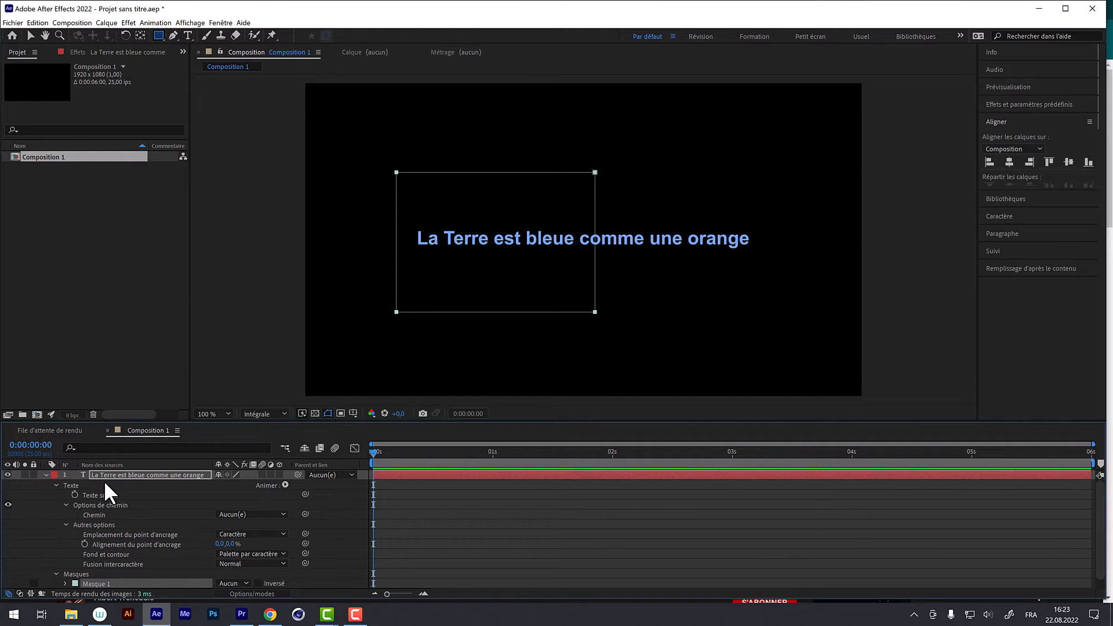
click(56, 574)
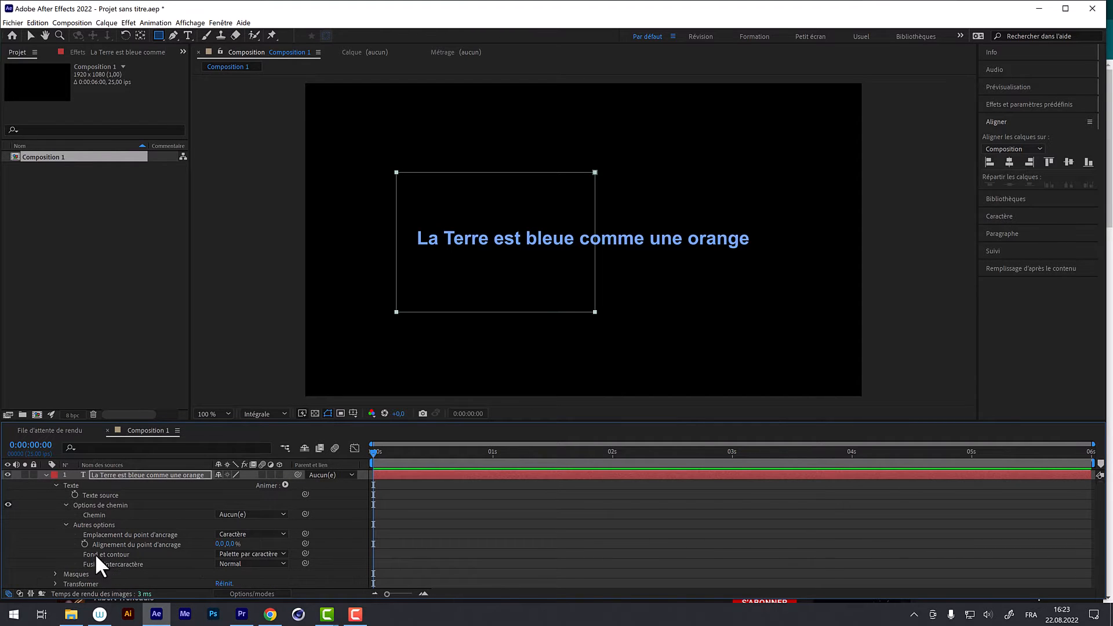
click(249, 514)
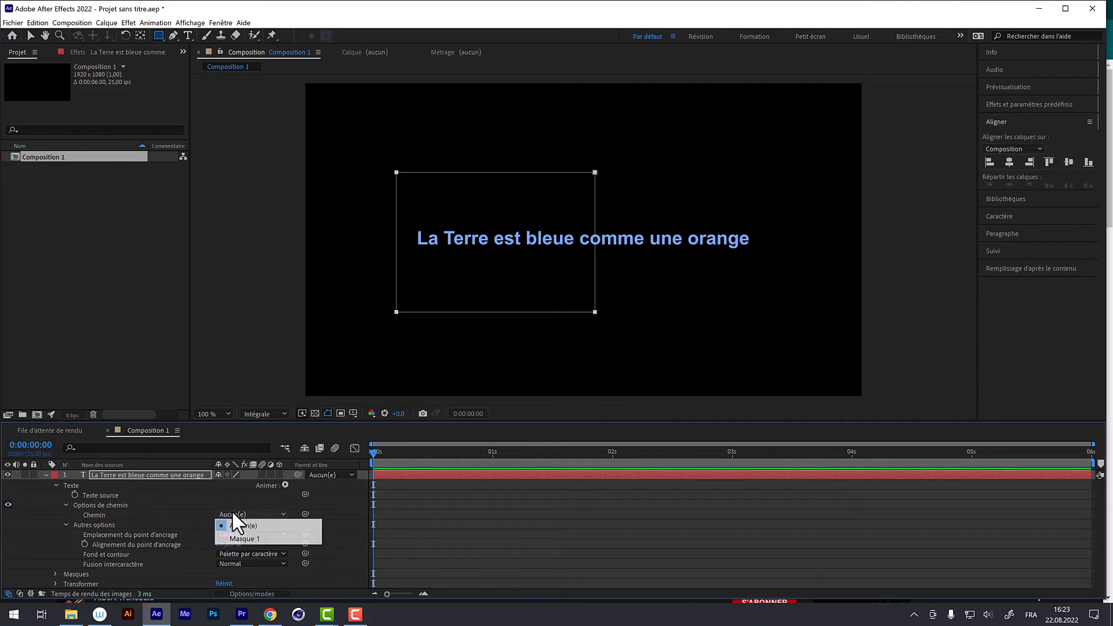
click(247, 534)
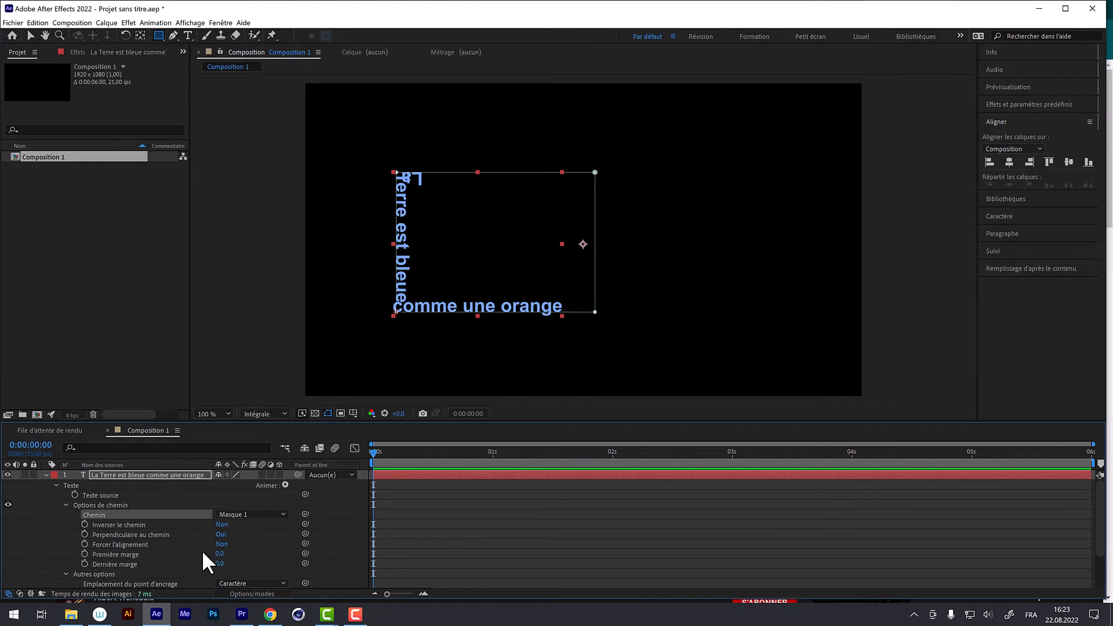